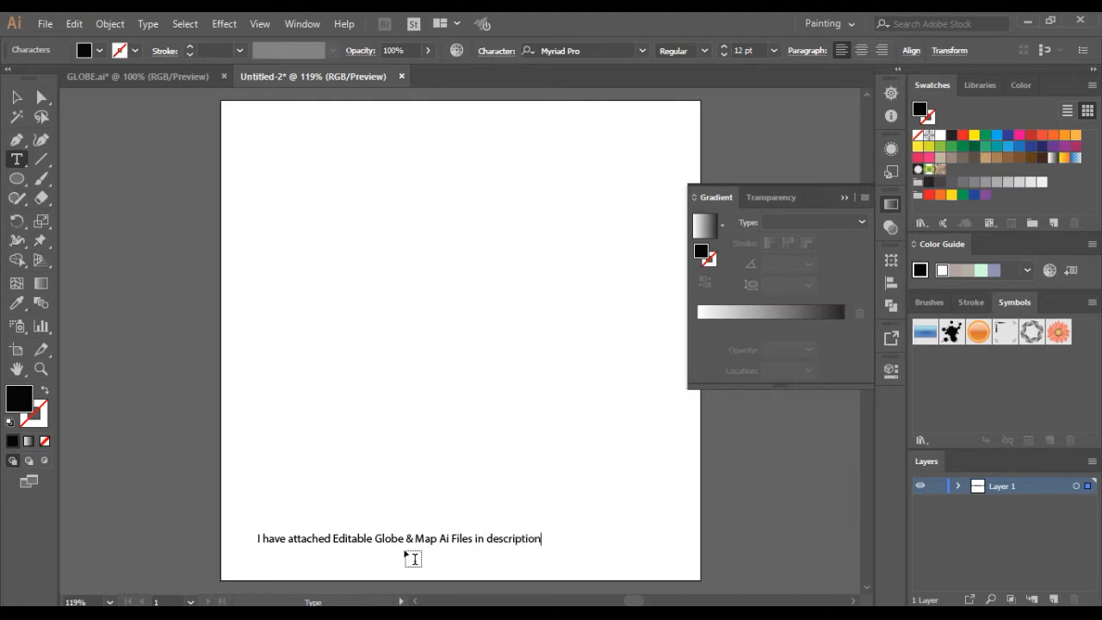
# Step: Enlarge the caption text to about 18.83 pt so it spans the artboard's lower edge, and centre it there by shifting it about 5 px
pyautogui.click(16, 96)
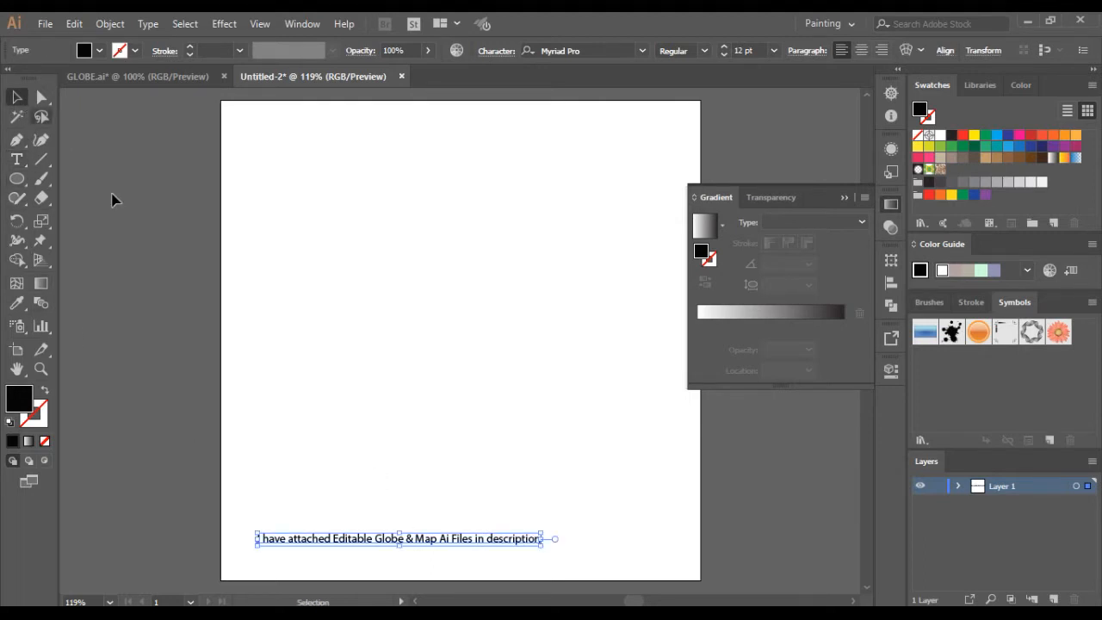
pyautogui.moveTo(542, 545); pyautogui.dragTo(677, 574)
pyautogui.moveTo(255, 481); pyautogui.dragTo(236, 490)
pyautogui.moveTo(462, 480); pyautogui.dragTo(460, 494)
pyautogui.click(536, 522)
pyautogui.moveTo(524, 347); pyautogui.dragTo(515, 388)
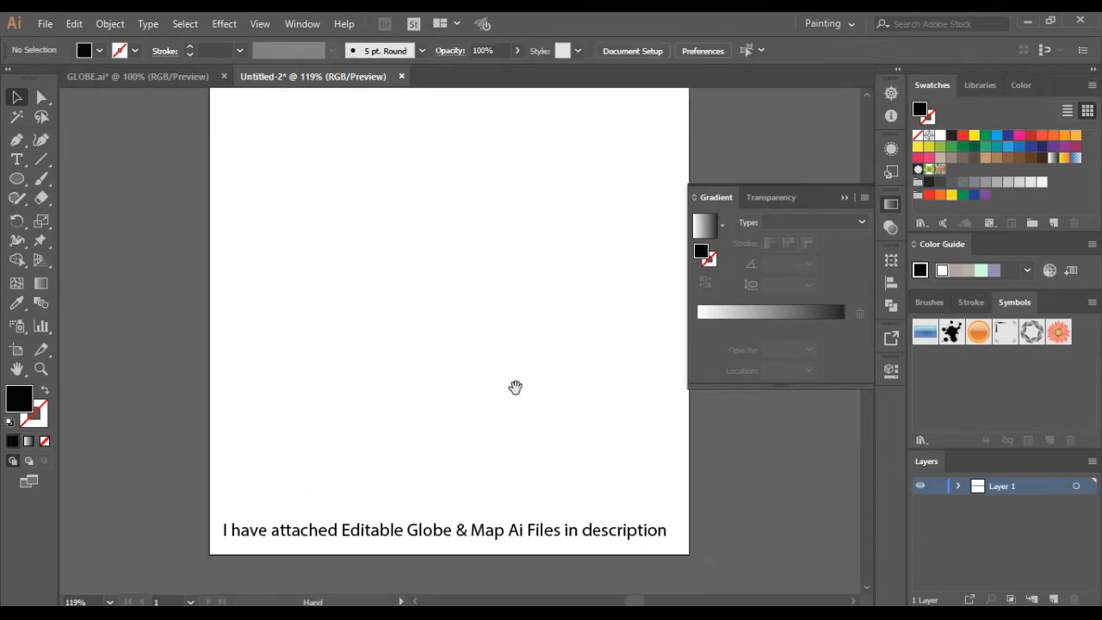
pyautogui.hotkey('ctrl', '1')
pyautogui.scroll(2, 551, 396)
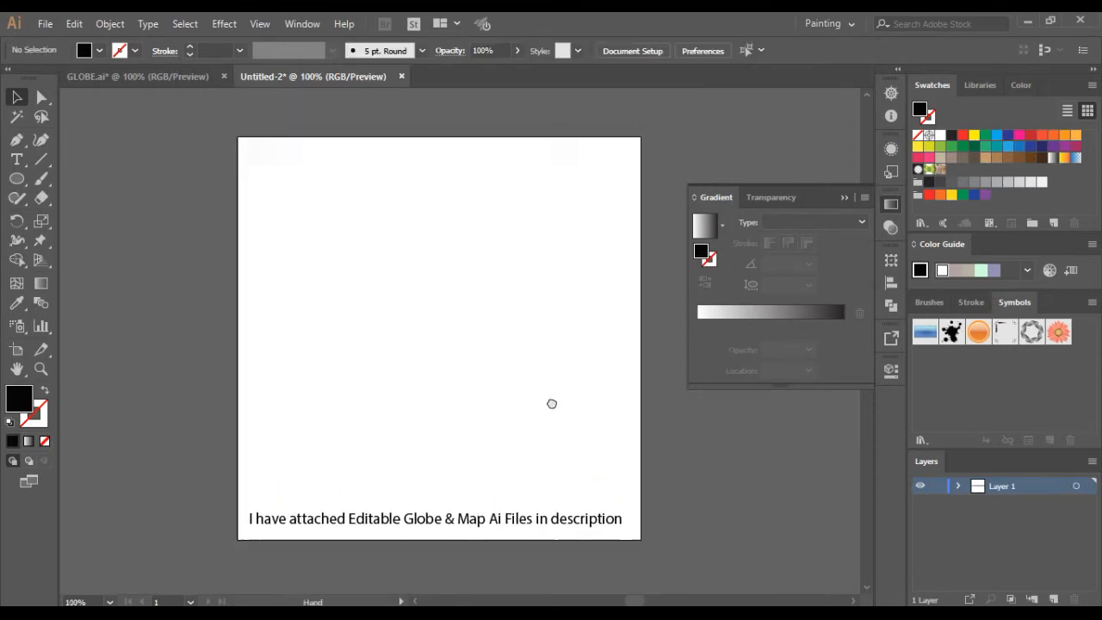
pyautogui.moveTo(516, 534); pyautogui.dragTo(520, 534)
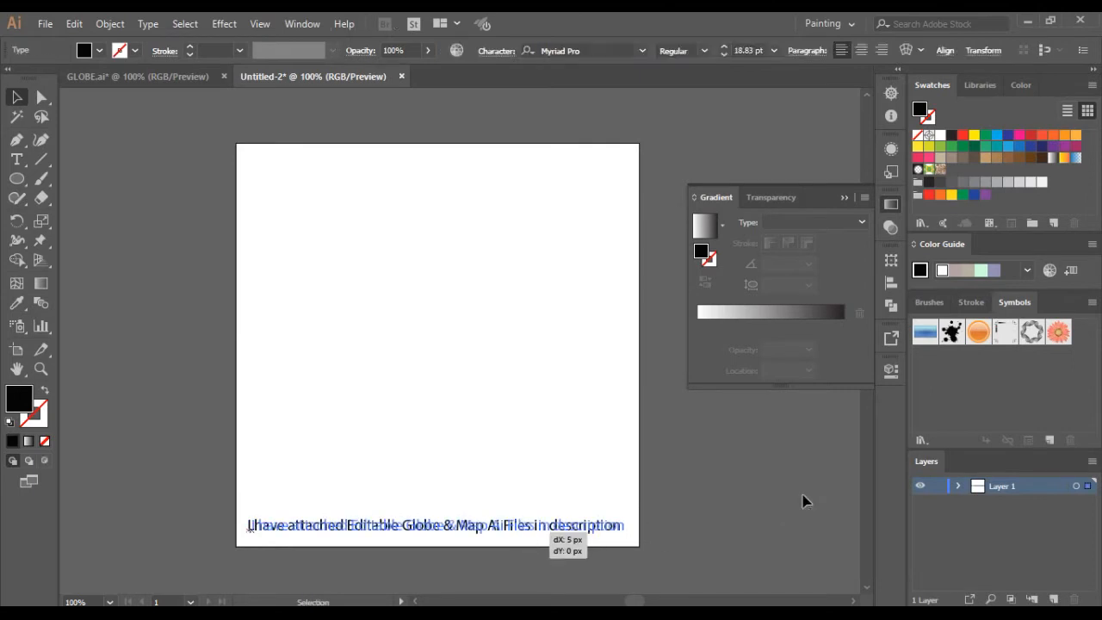
pyautogui.click(710, 476)
# Step: Draw a black circle without stroke, about 332 px in diameter, in the middle of the artboard above the caption
pyautogui.click(23, 177)
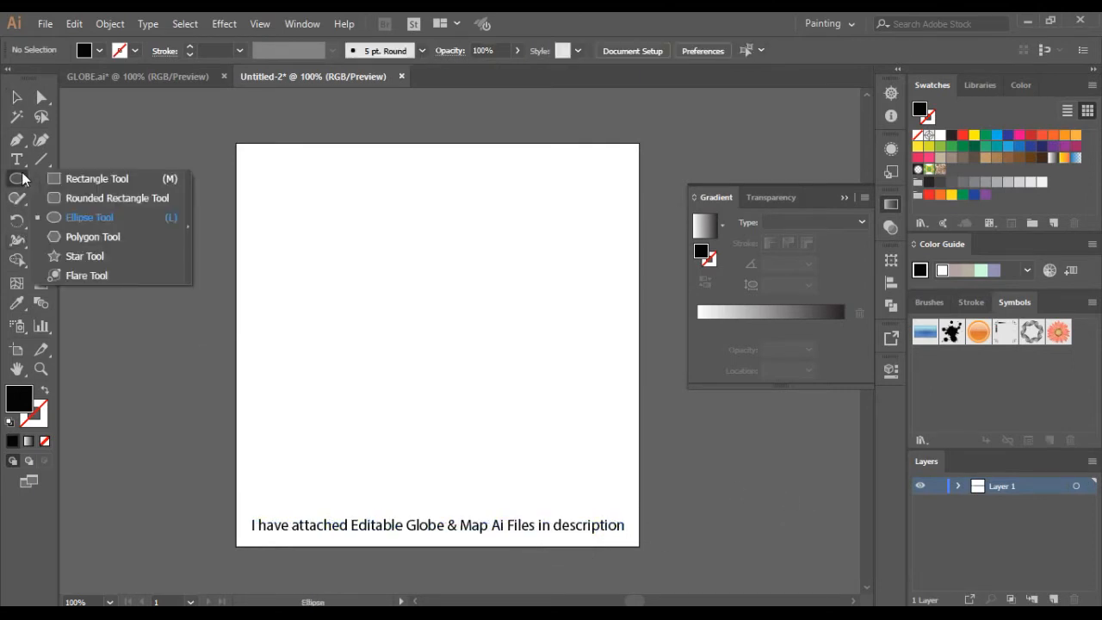
pyautogui.click(65, 217)
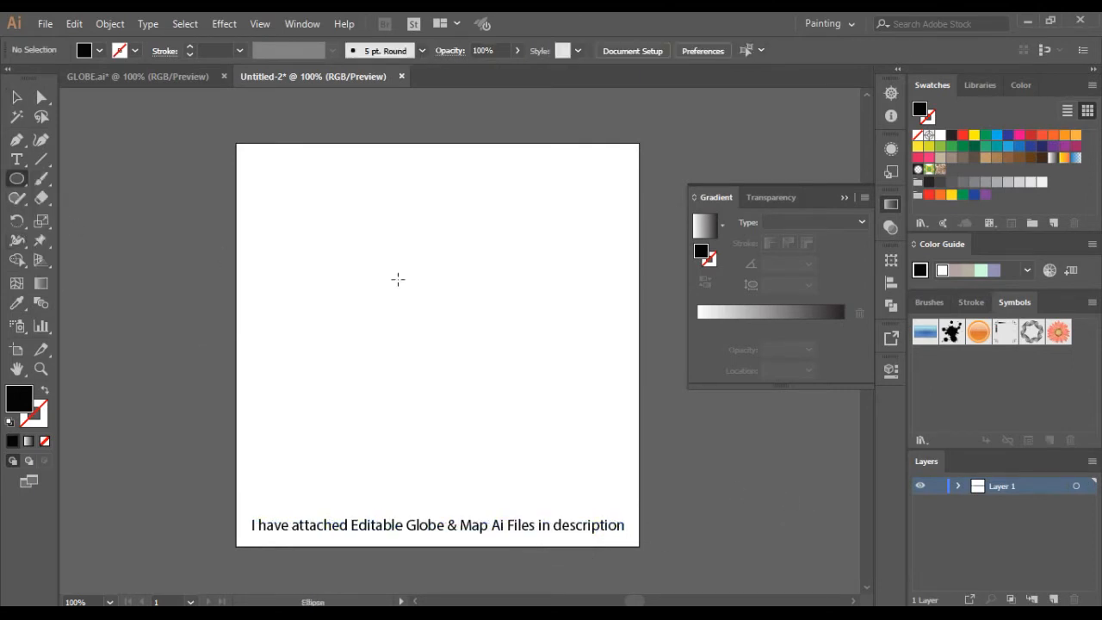
pyautogui.moveTo(432, 324); pyautogui.dragTo(567, 440)
pyautogui.click(17, 97)
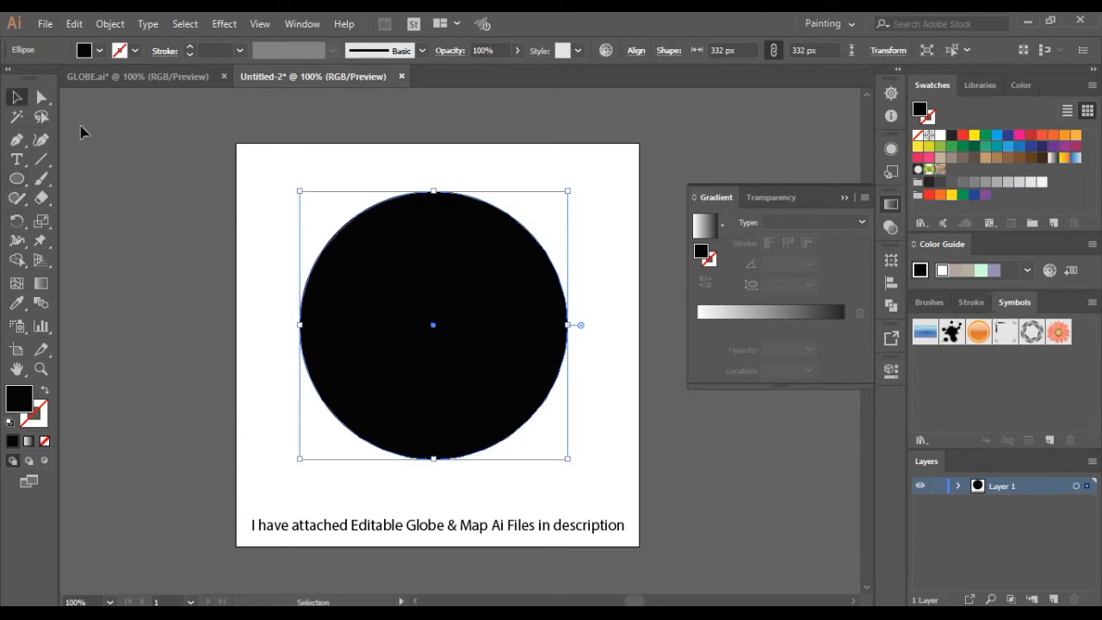
# Step: Copy the black circle and paste the duplicate directly in front of it
pyautogui.click(284, 242)
pyautogui.click(429, 314)
pyautogui.click(74, 23)
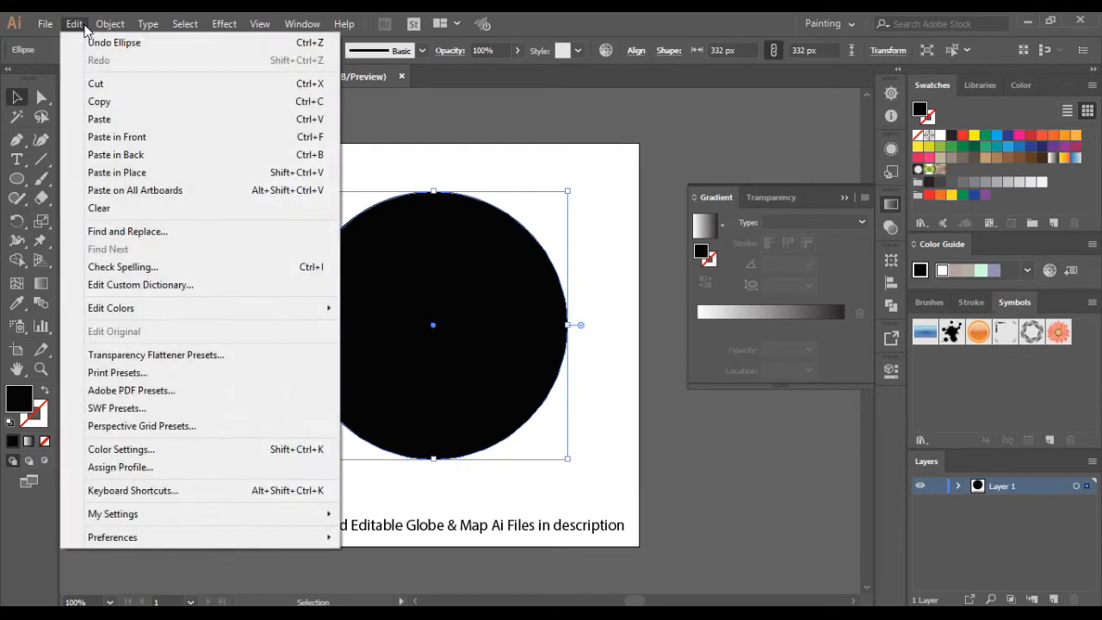
pyautogui.click(118, 109)
pyautogui.click(74, 23)
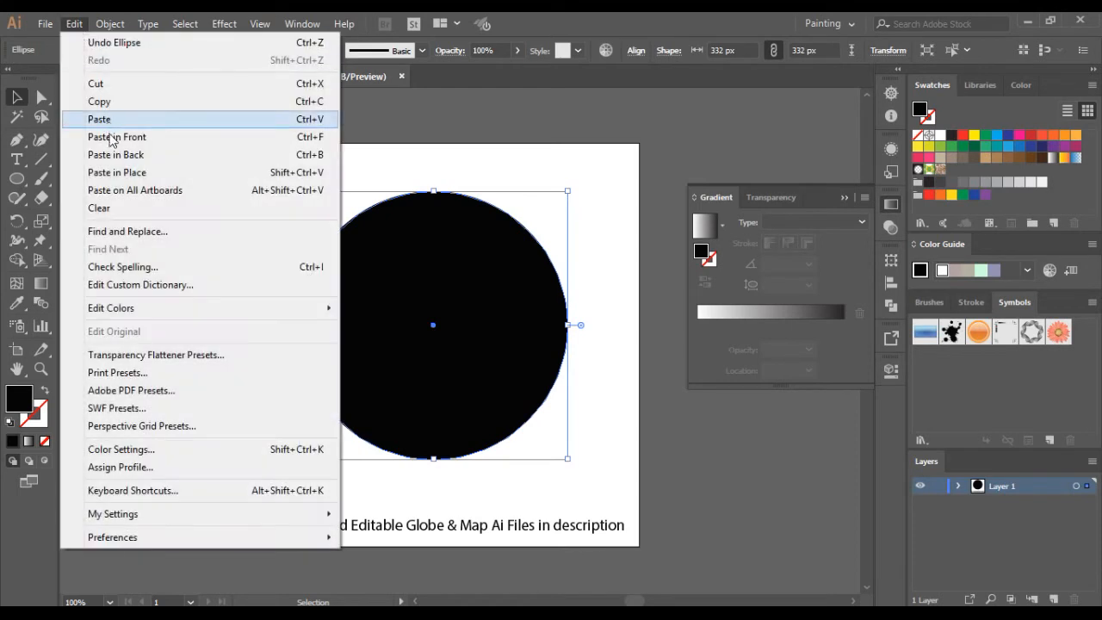
pyautogui.click(153, 136)
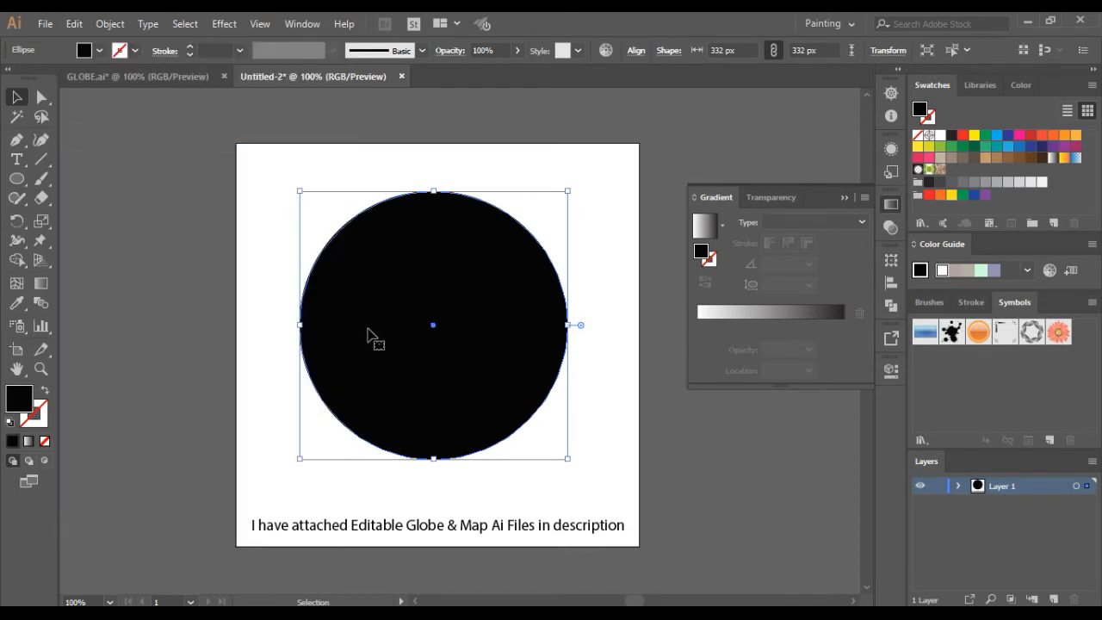
# Step: Delete the left anchor point of the front circle to leave only its right half
pyautogui.click(41, 97)
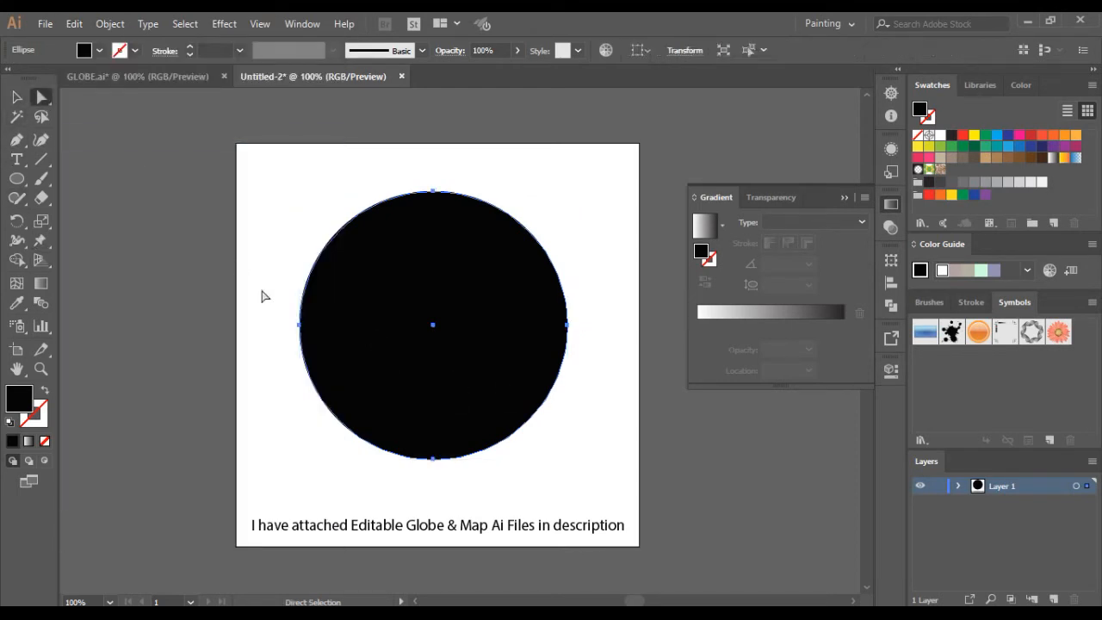
pyautogui.click(300, 326)
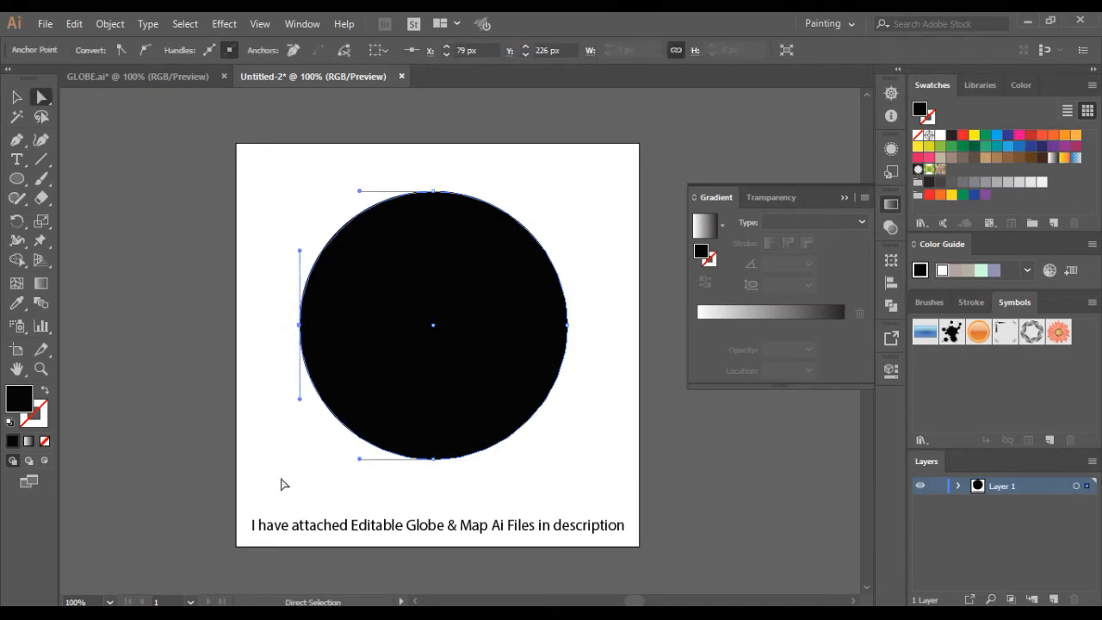
pyautogui.press('Delete')
pyautogui.click(16, 98)
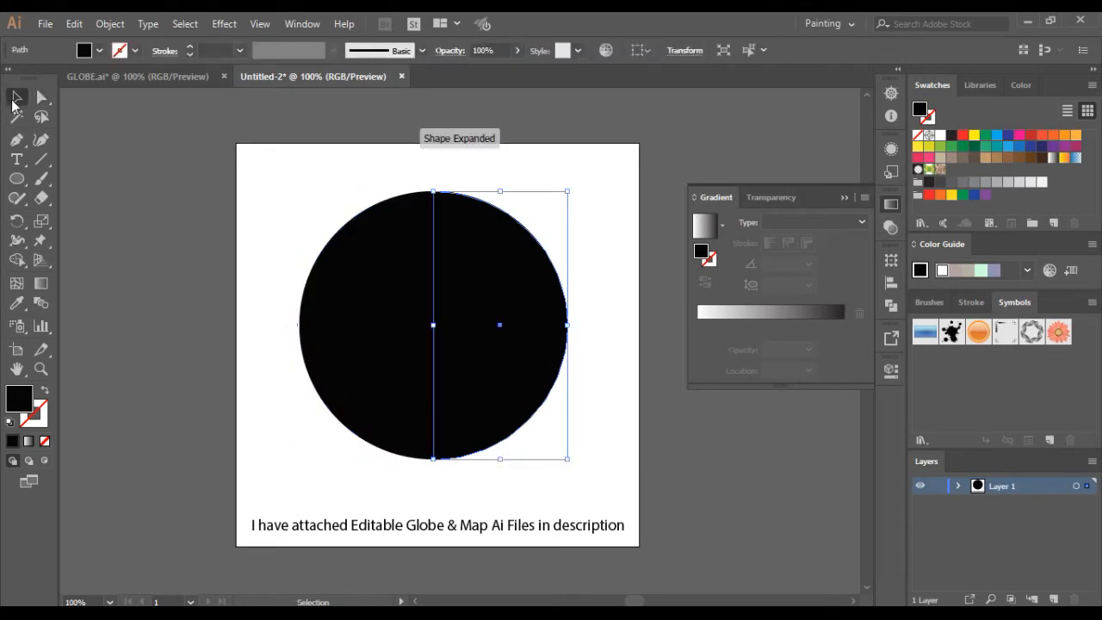
pyautogui.click(215, 229)
# Step: Fill the full circle at the back with a radial gradient running from white to light grey
pyautogui.click(318, 336)
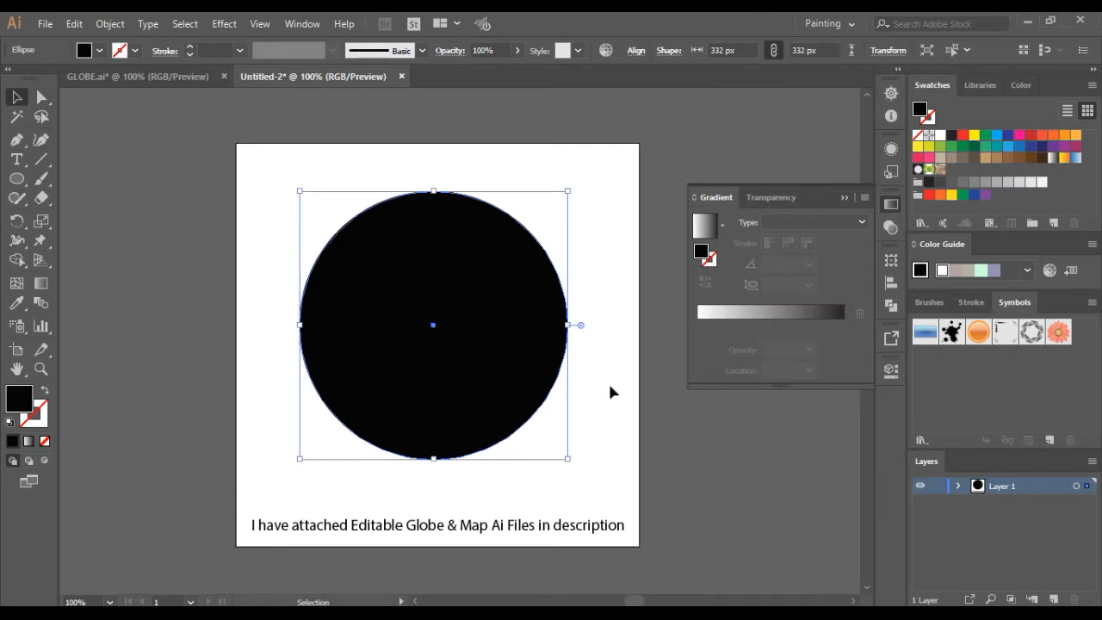
pyautogui.click(780, 313)
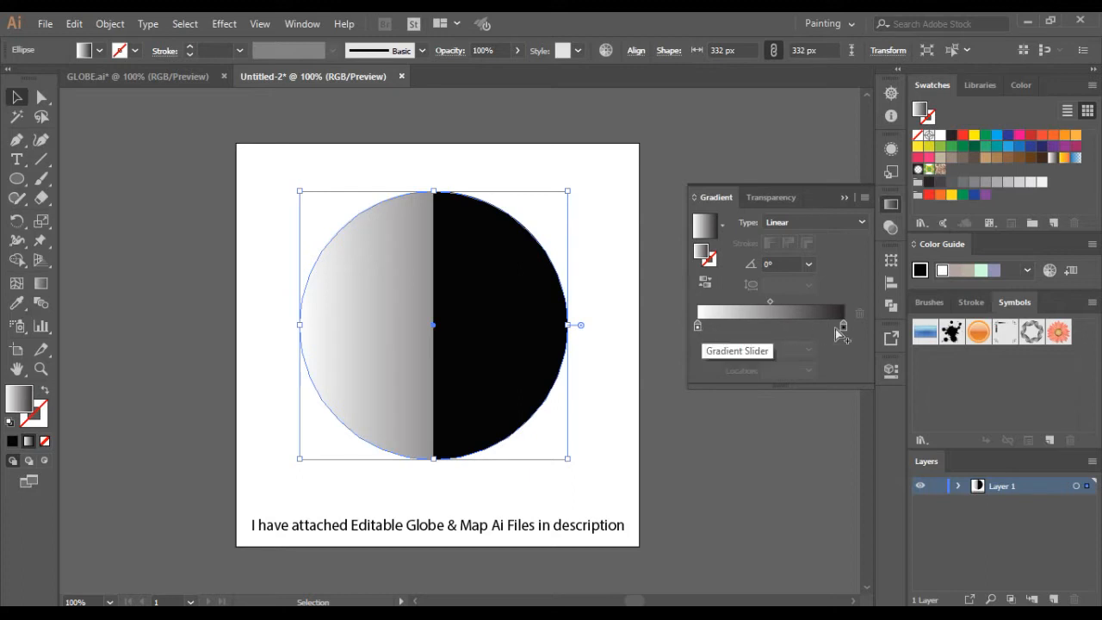
pyautogui.click(806, 222)
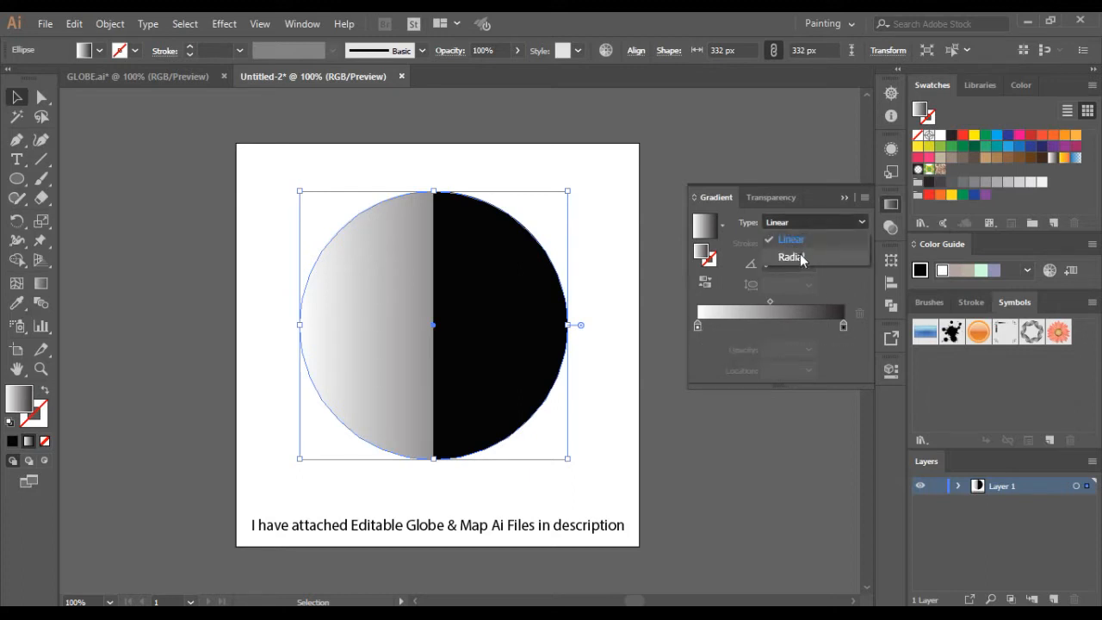
pyautogui.click(803, 258)
pyautogui.doubleClick(843, 325)
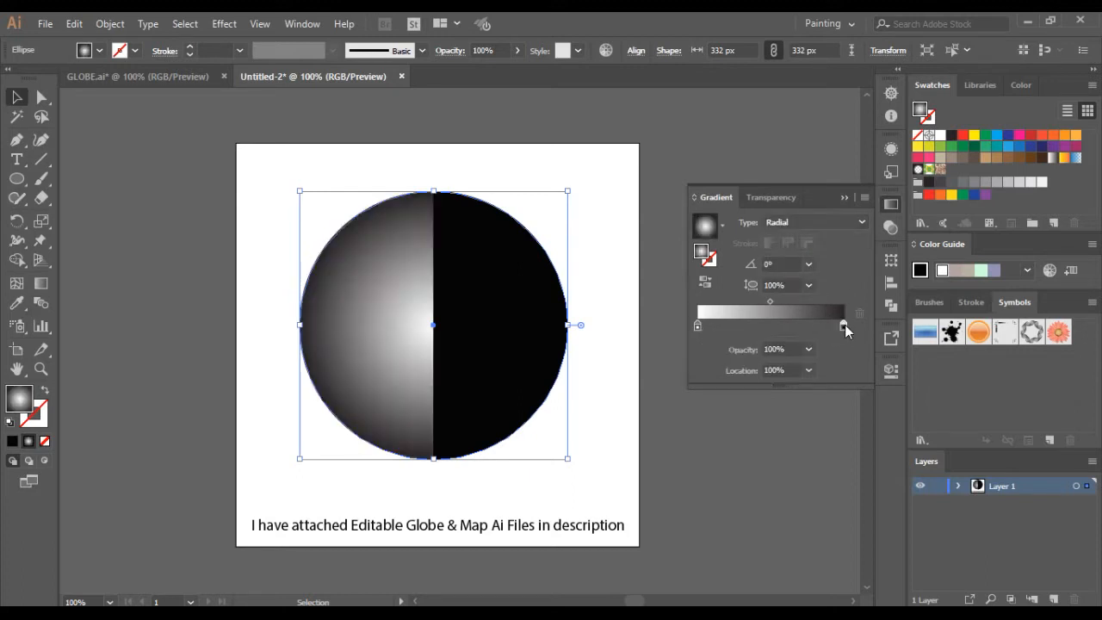
pyautogui.click(759, 412)
pyautogui.click(621, 242)
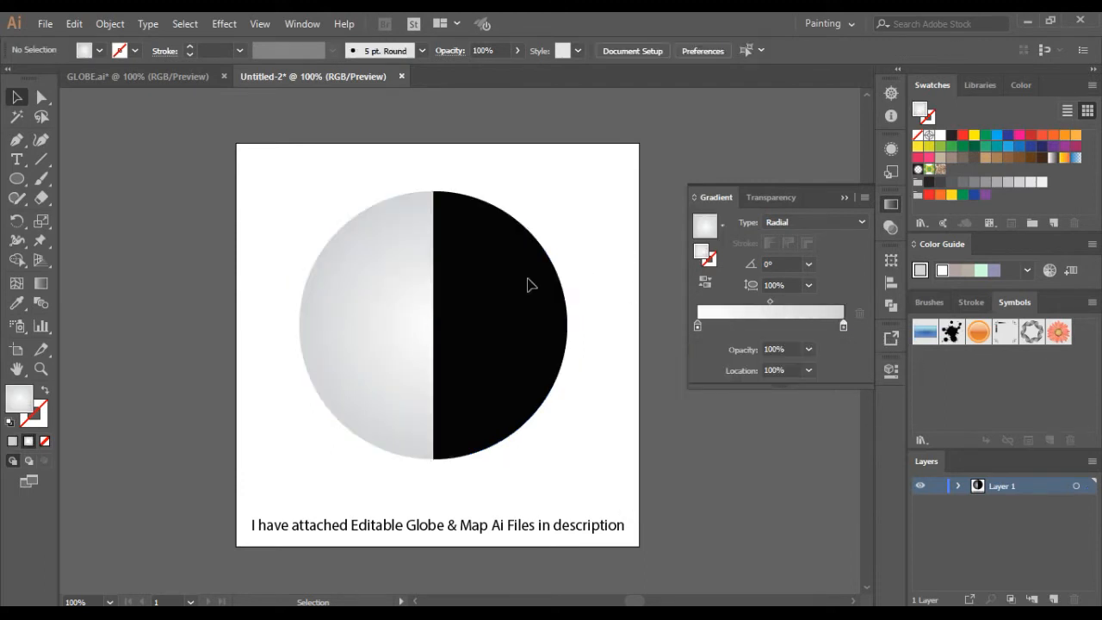
pyautogui.click(475, 291)
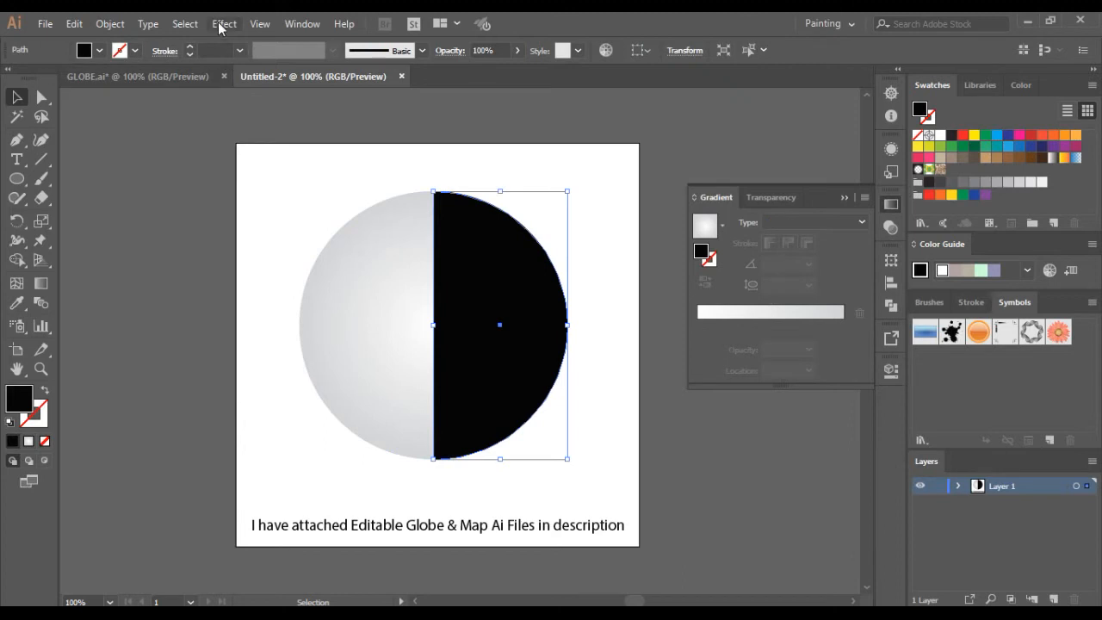
pyautogui.click(315, 142)
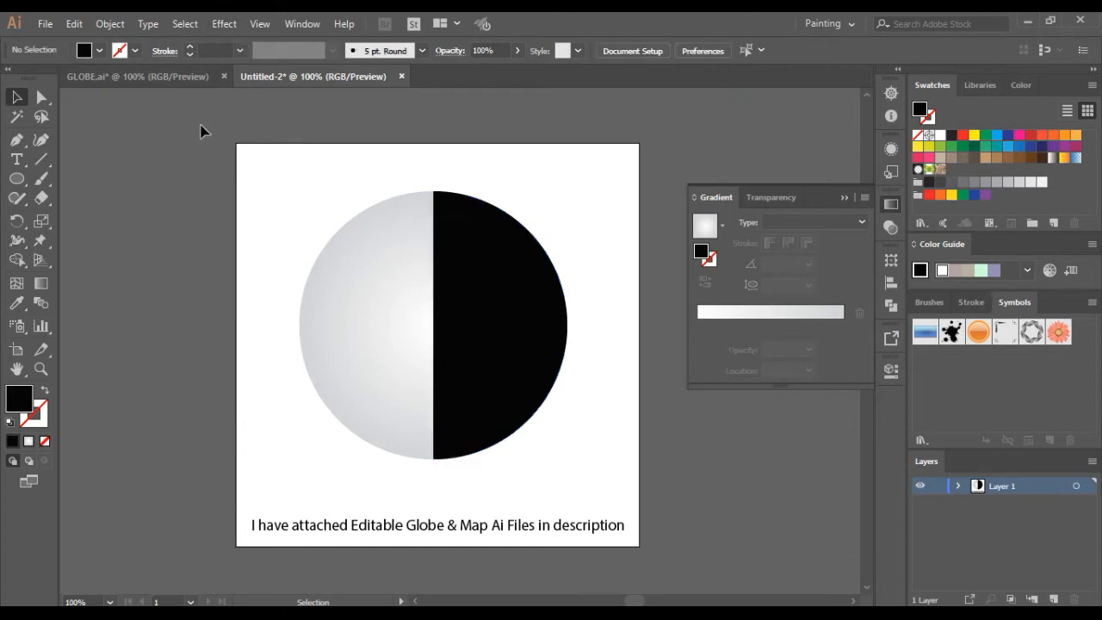
# Step: Open the Illustrator file Map from the WORLD MAP folder
pyautogui.click(45, 24)
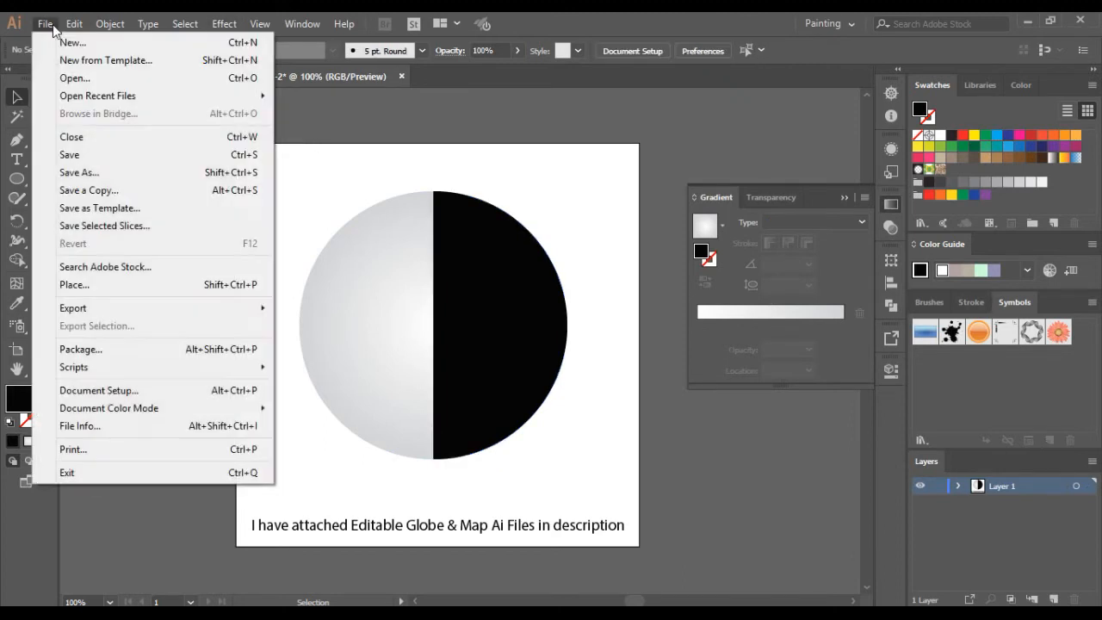
pyautogui.click(65, 76)
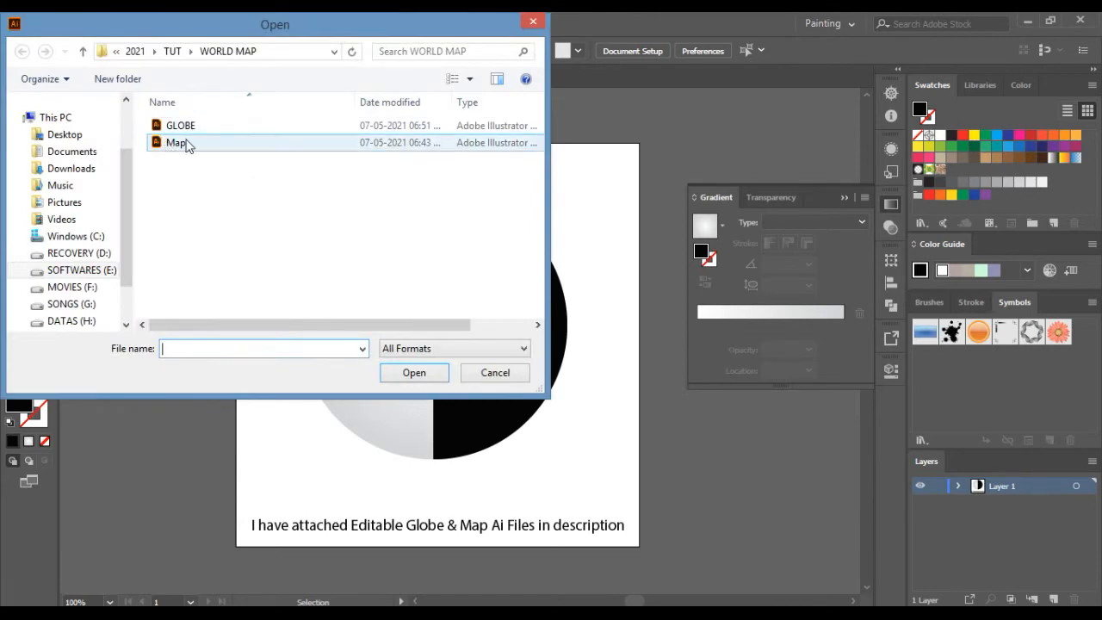
pyautogui.click(190, 151)
pyautogui.doubleClick(190, 151)
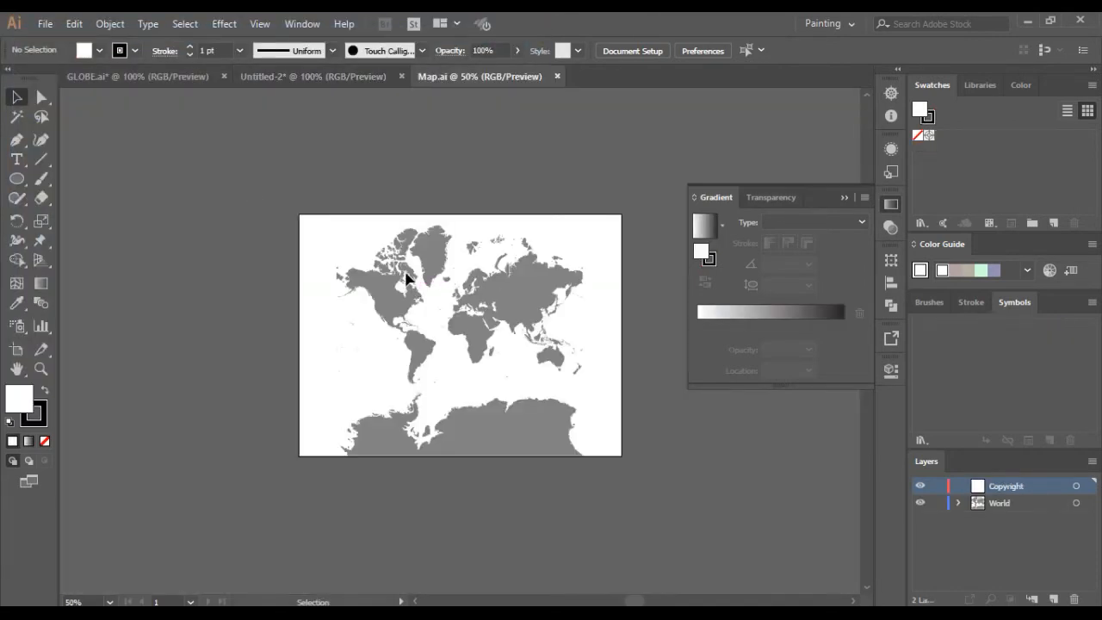
# Step: Bring the world map artwork into the Untitled-2 document and place it beside the artboard's left edge
pyautogui.moveTo(406, 278); pyautogui.dragTo(216, 300)
pyautogui.moveTo(527, 198); pyautogui.dragTo(355, 335)
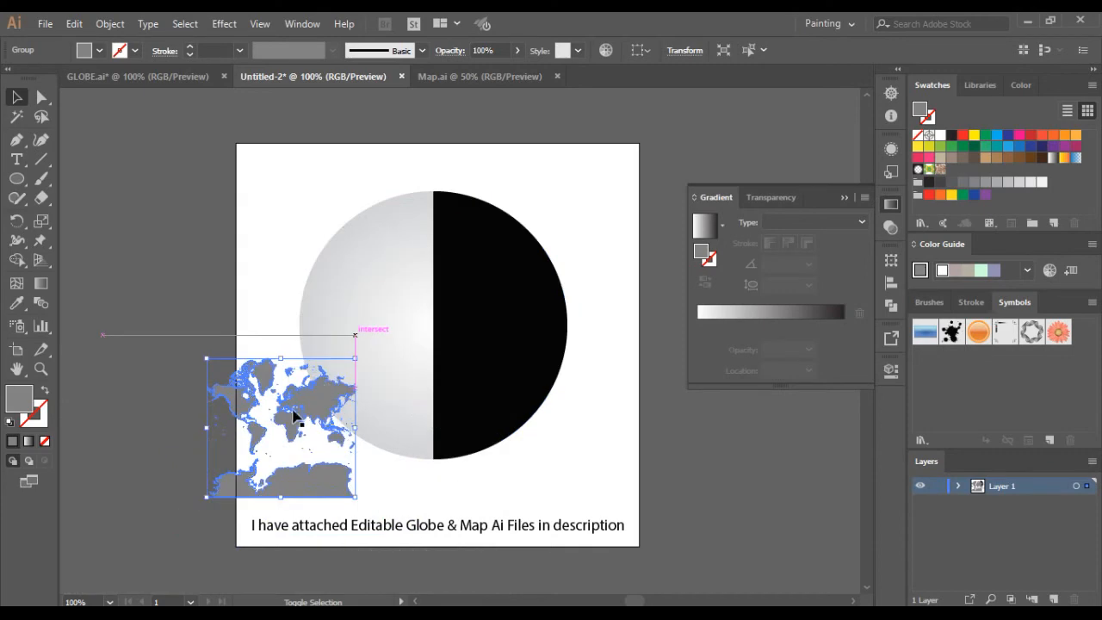
pyautogui.moveTo(319, 422); pyautogui.dragTo(144, 304)
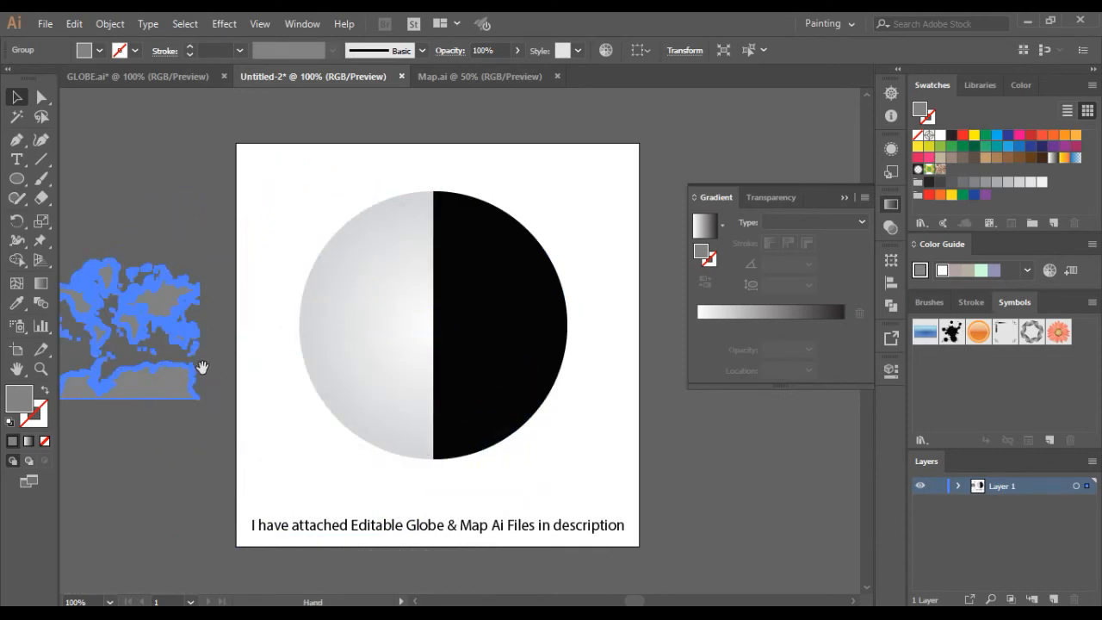
pyautogui.moveTo(192, 400); pyautogui.dragTo(283, 381)
pyautogui.click(273, 382)
# Step: Save the world map as a dynamic Movie Clip symbol and delete the original map from the canvas
pyautogui.click(260, 300)
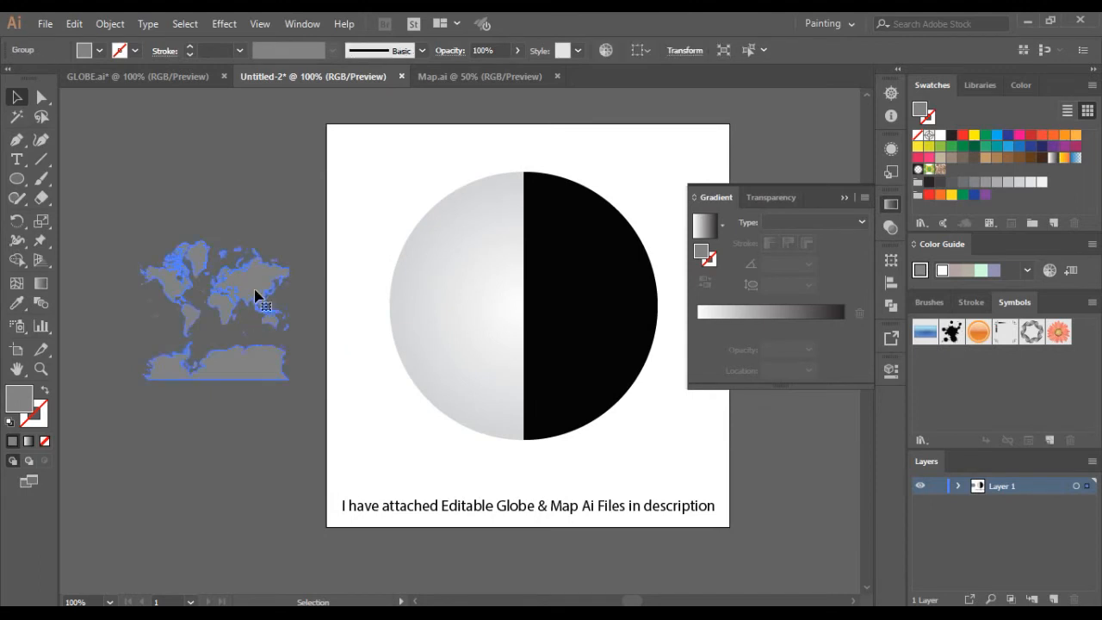
pyautogui.moveTo(250, 319); pyautogui.dragTo(965, 404)
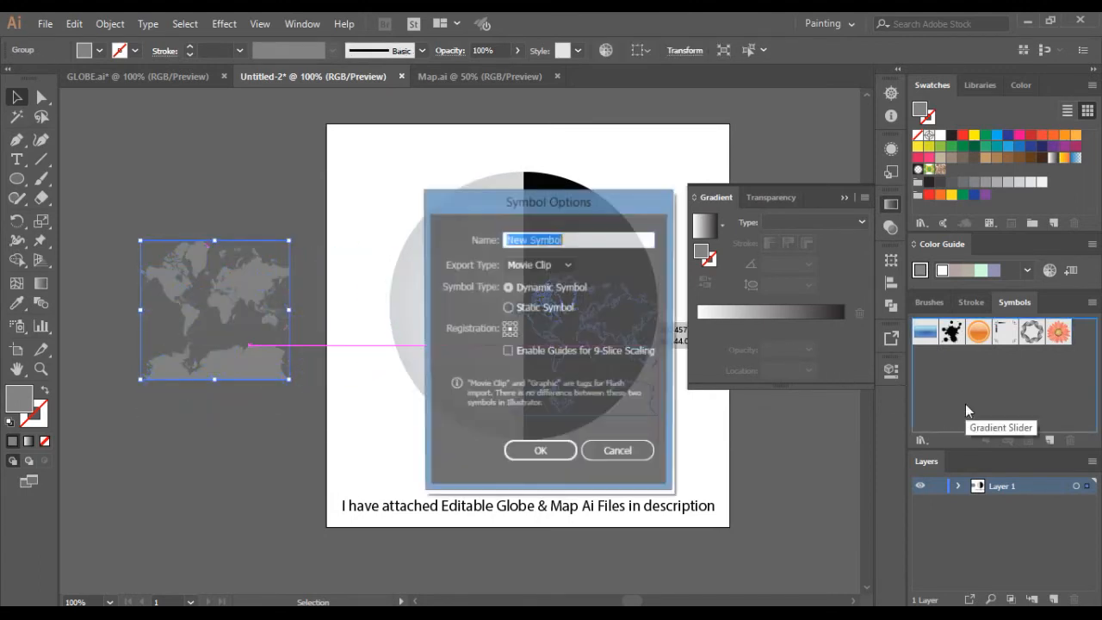
pyautogui.click(524, 453)
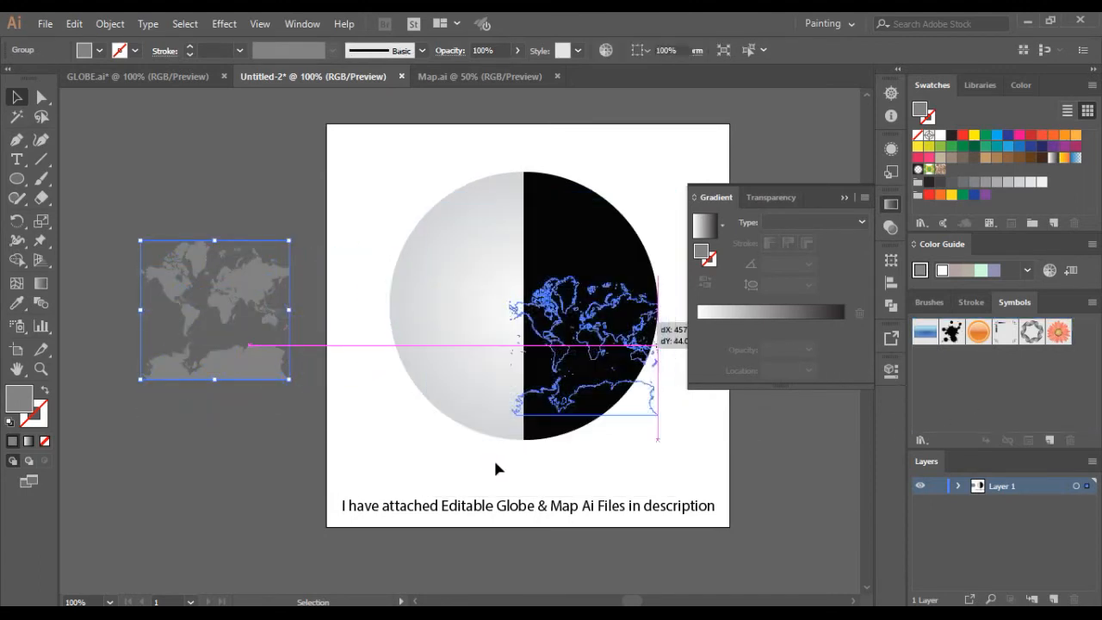
pyautogui.press('Delete')
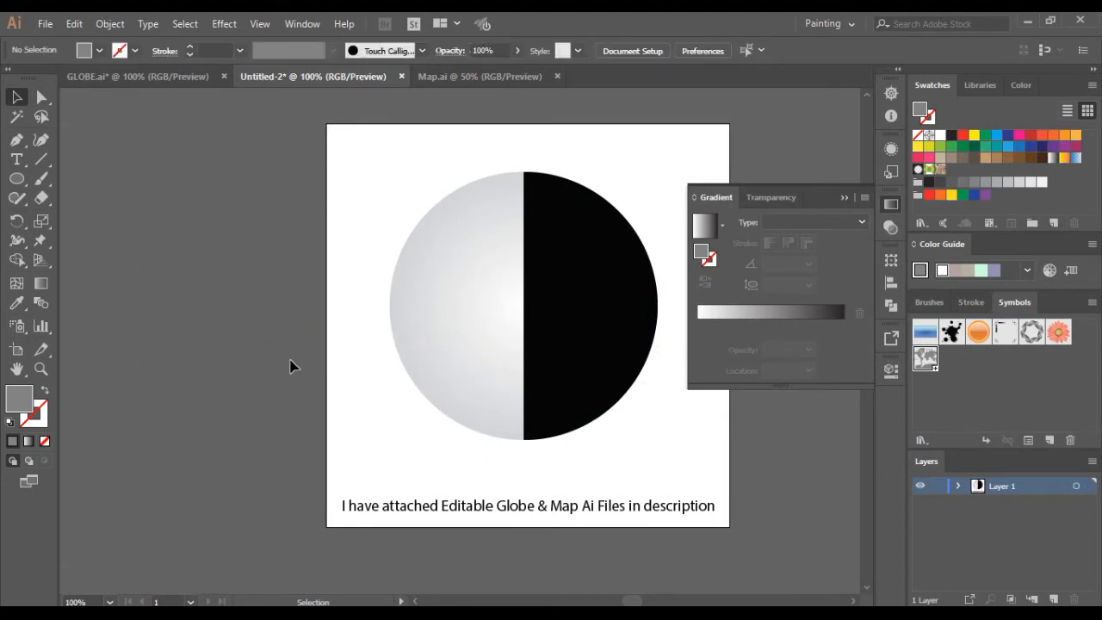
# Step: Start a 3D Revolve effect on the black half circle, 360° from its left edge, with the preview shown
pyautogui.moveTo(451, 452); pyautogui.dragTo(344, 465)
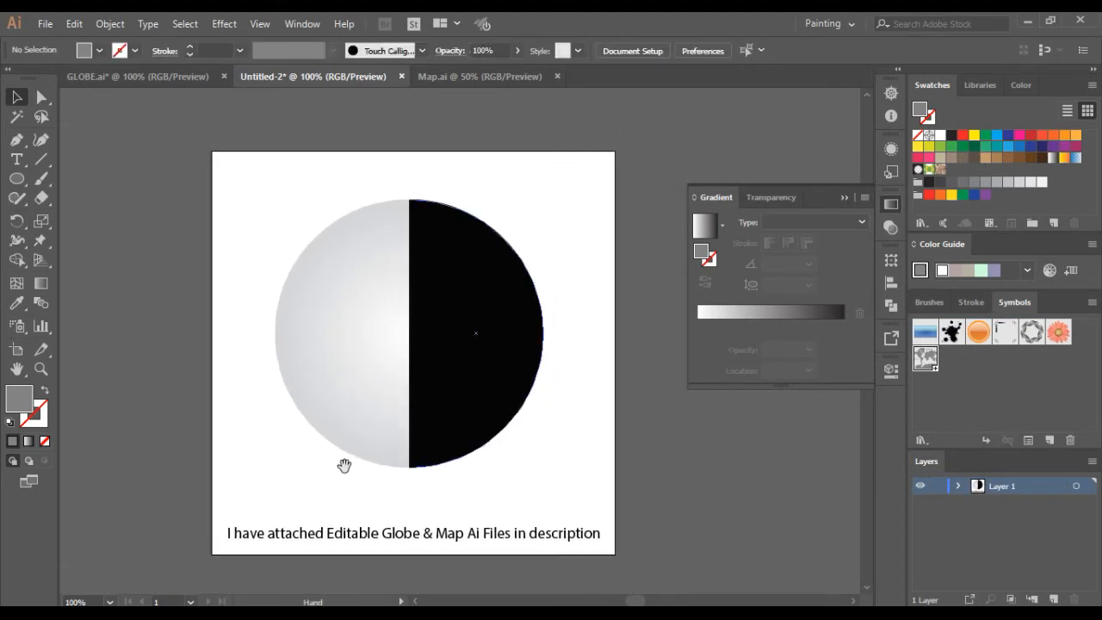
pyautogui.click(437, 397)
pyautogui.click(224, 23)
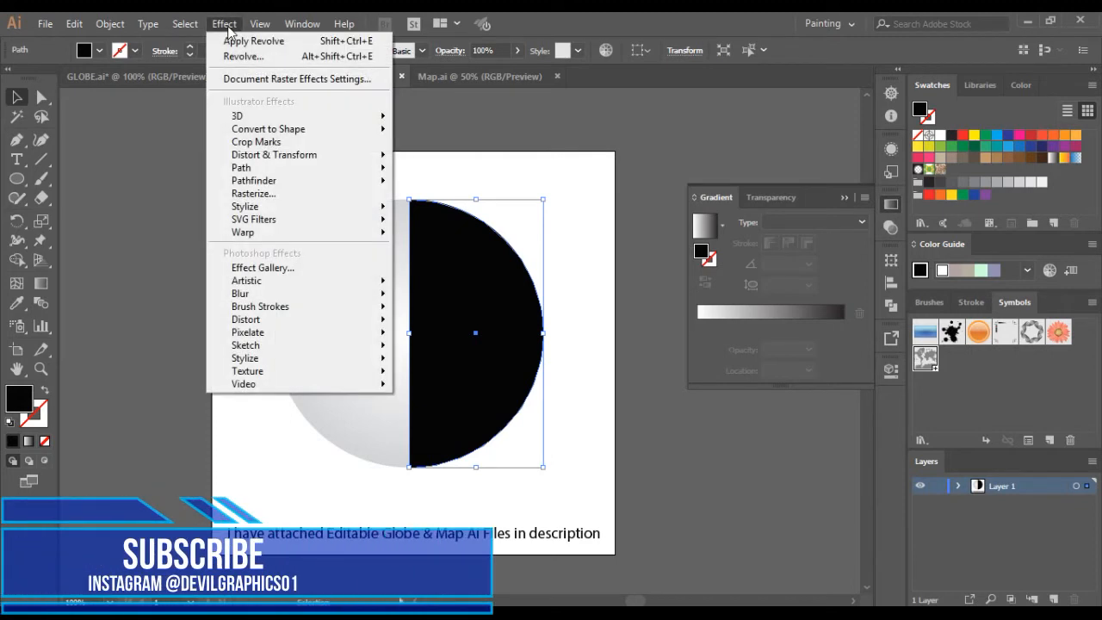
pyautogui.moveTo(265, 117)
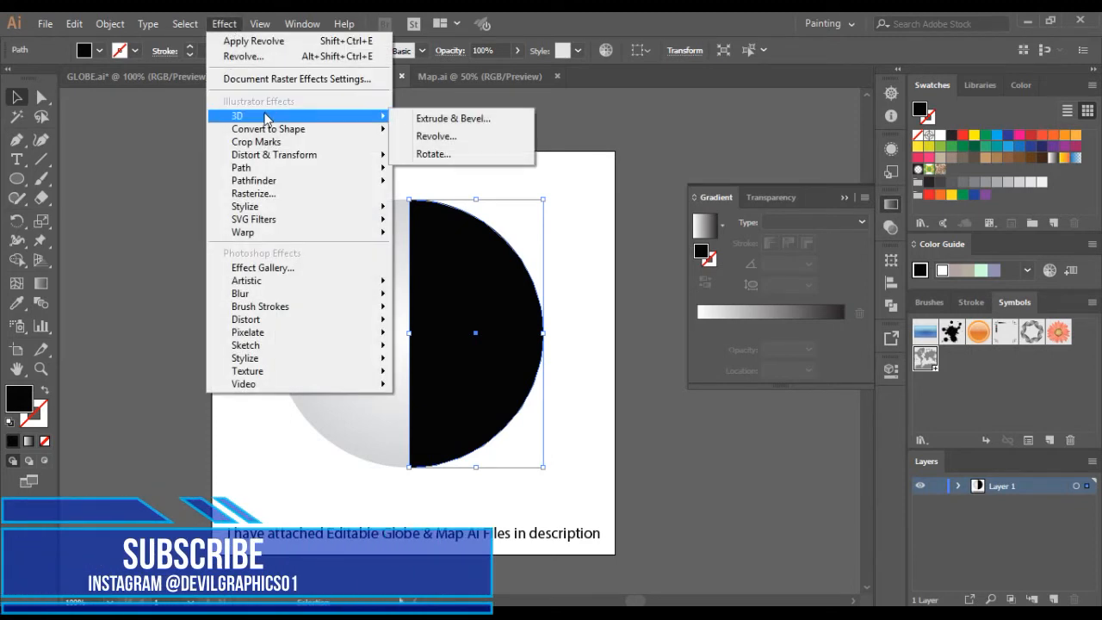
pyautogui.click(456, 136)
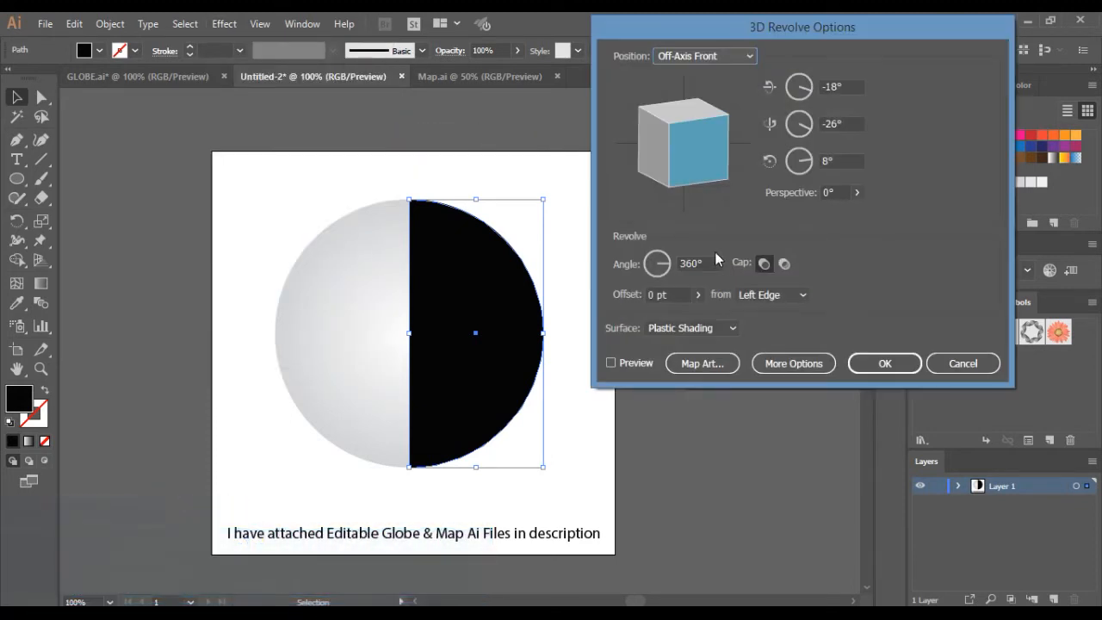
pyautogui.click(641, 362)
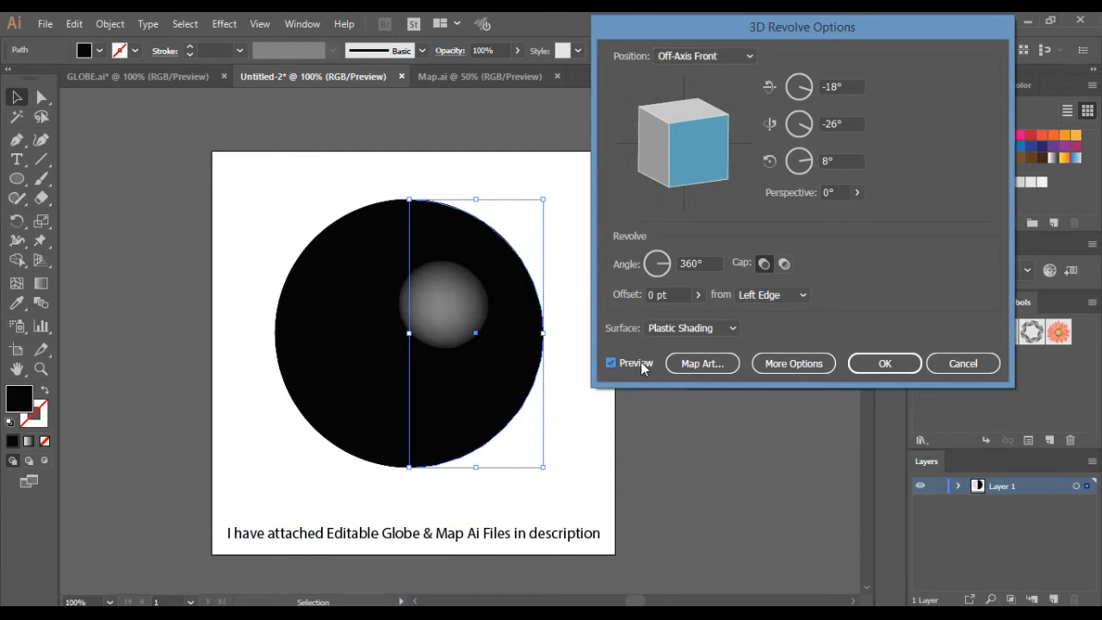
# Step: Map the world map New Symbol onto the revolved sphere's surface with Invisible Geometry enabled
pyautogui.click(700, 363)
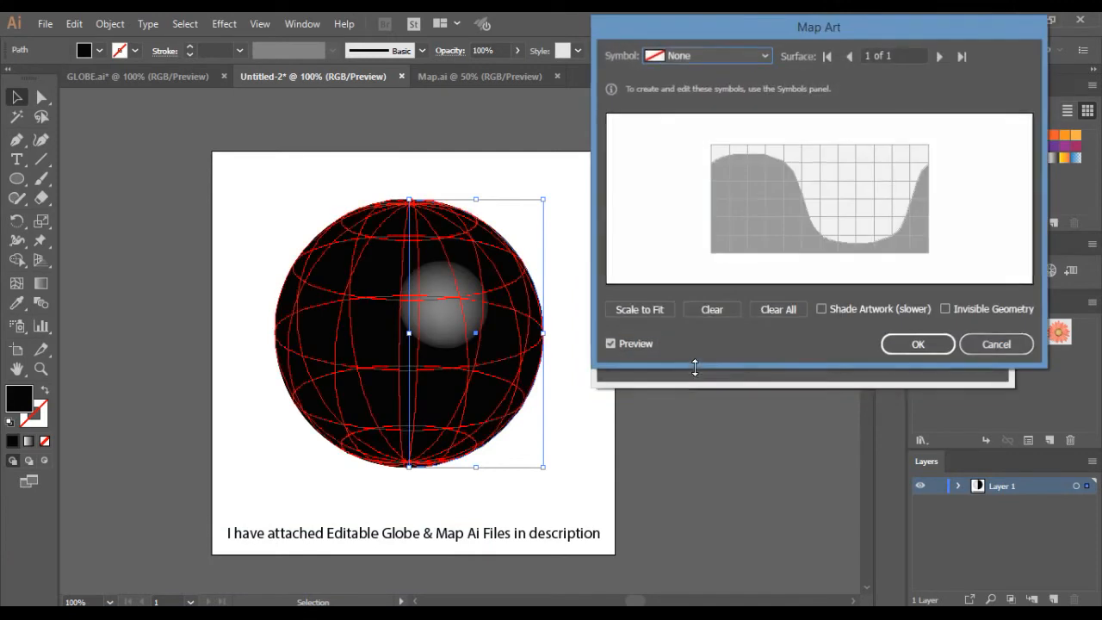
pyautogui.click(946, 309)
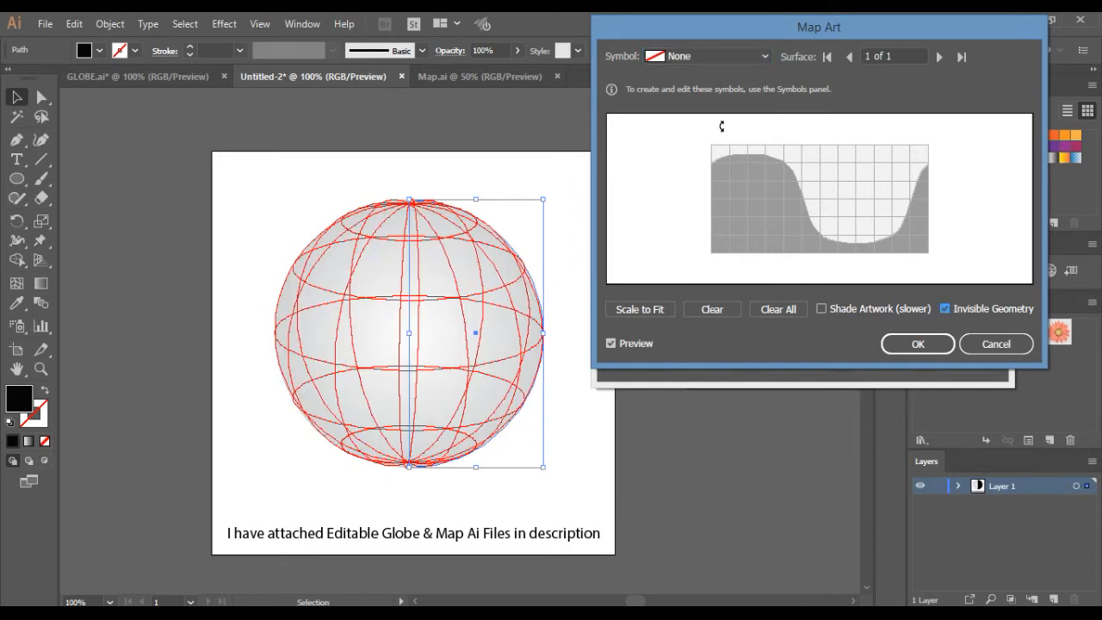
pyautogui.click(728, 56)
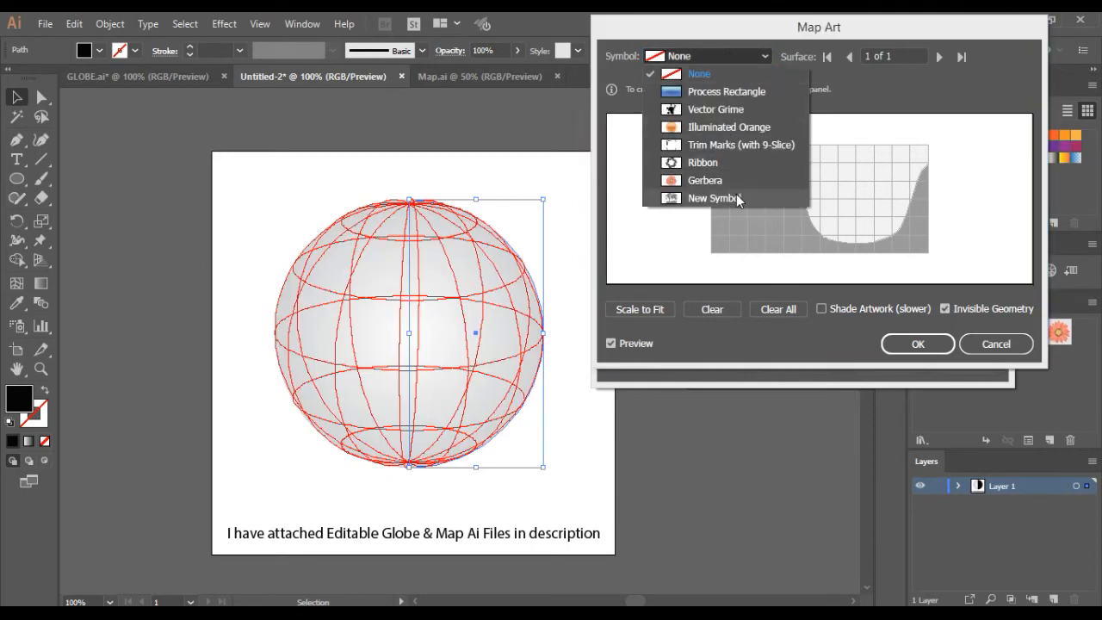
pyautogui.press('Escape')
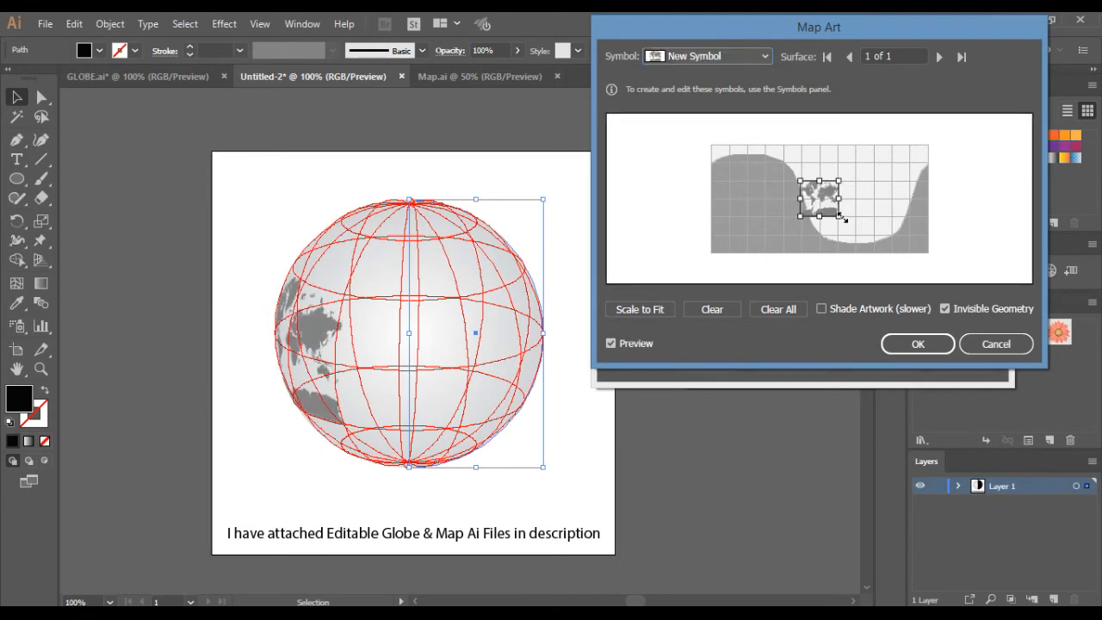
# Step: Enlarge the mapped world map to the full height of the surface grid, position it over the visible area, and accept the mapping
pyautogui.moveTo(846, 219); pyautogui.dragTo(896, 258)
pyautogui.moveTo(875, 209); pyautogui.dragTo(873, 207)
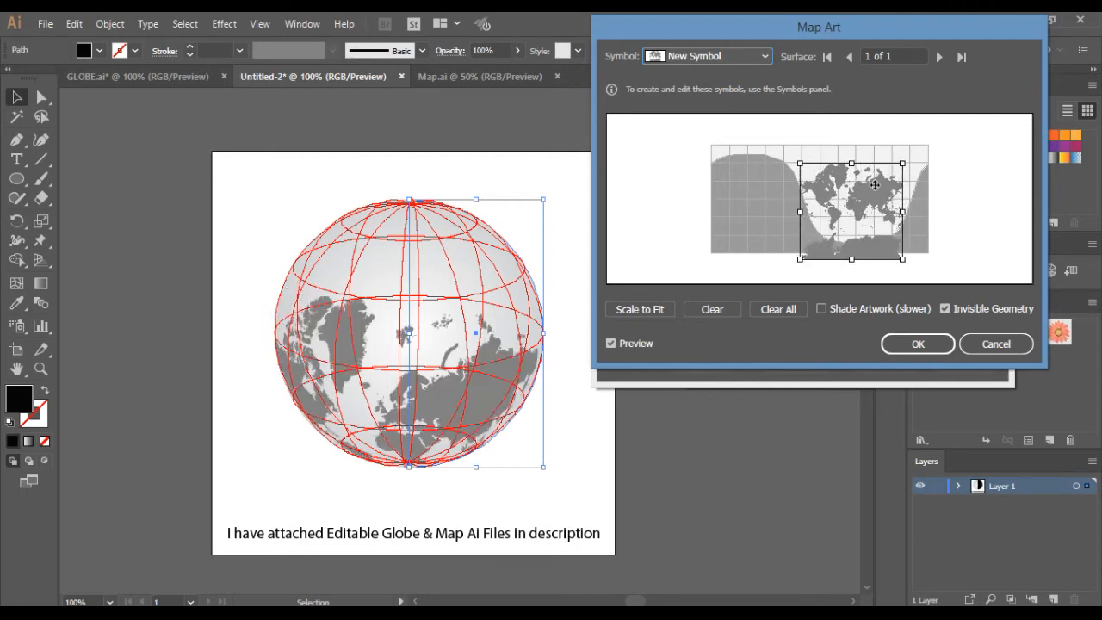
pyautogui.moveTo(856, 204); pyautogui.dragTo(863, 187)
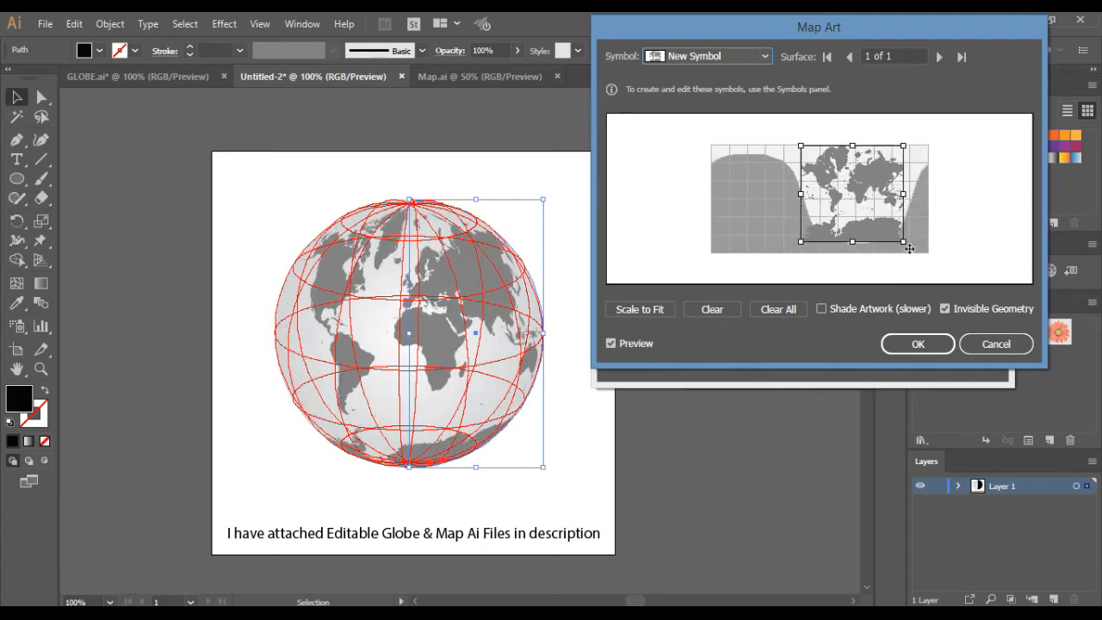
pyautogui.moveTo(903, 241); pyautogui.dragTo(915, 255)
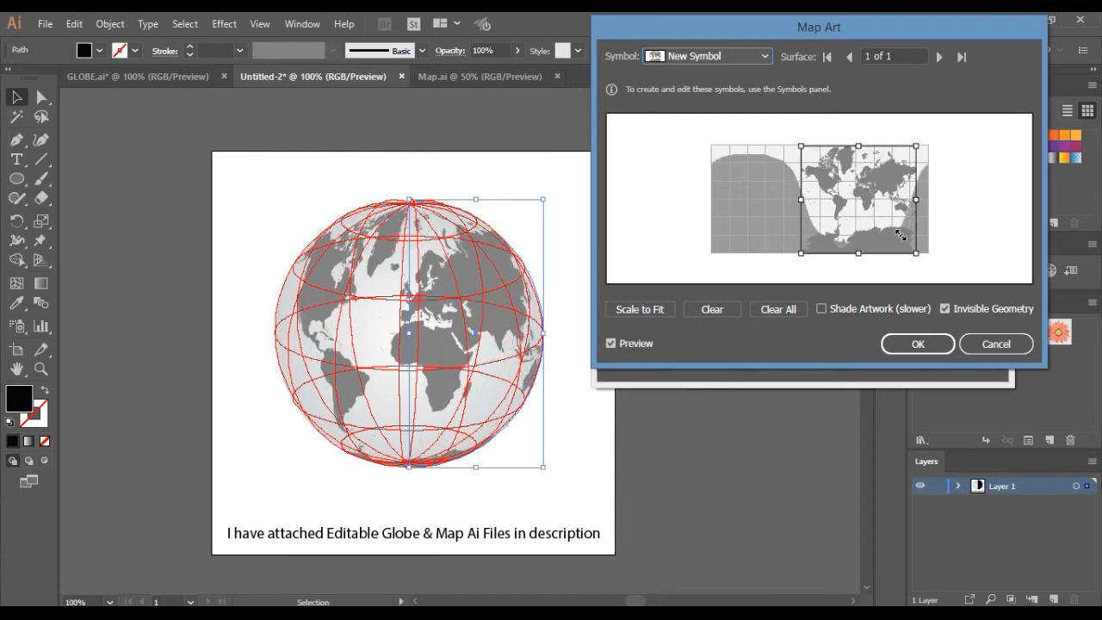
pyautogui.moveTo(895, 230); pyautogui.dragTo(890, 229)
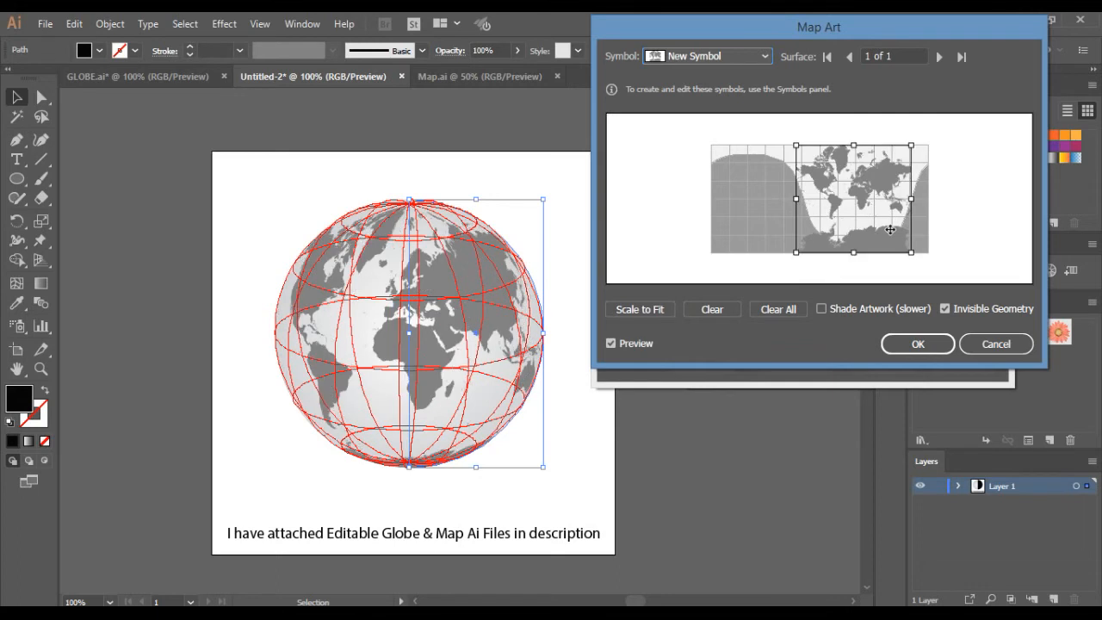
pyautogui.moveTo(889, 228); pyautogui.dragTo(888, 228)
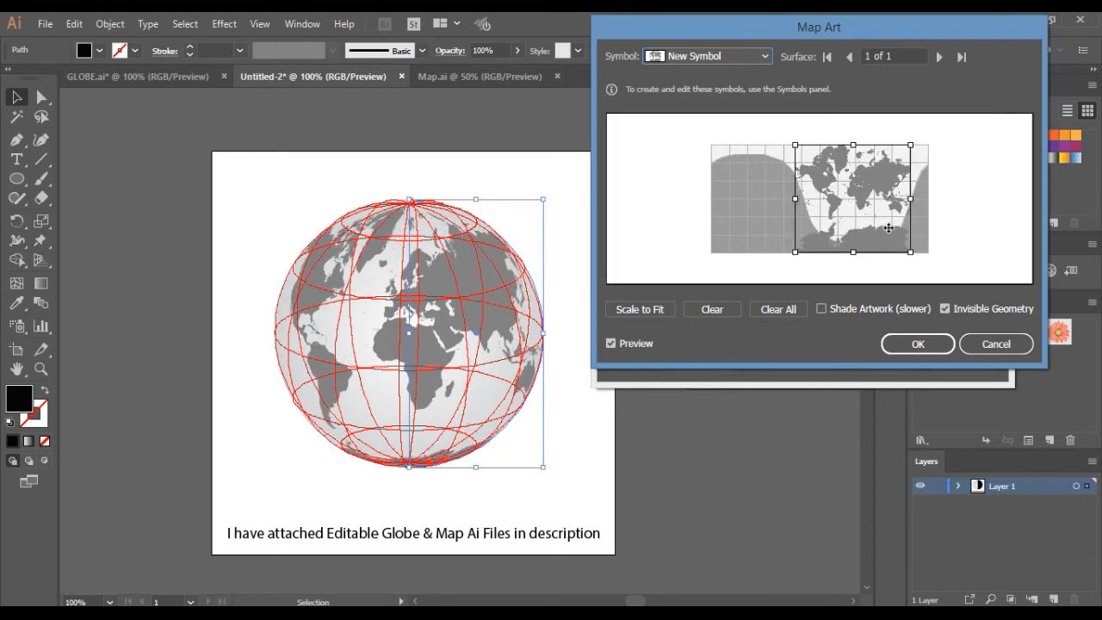
pyautogui.click(912, 348)
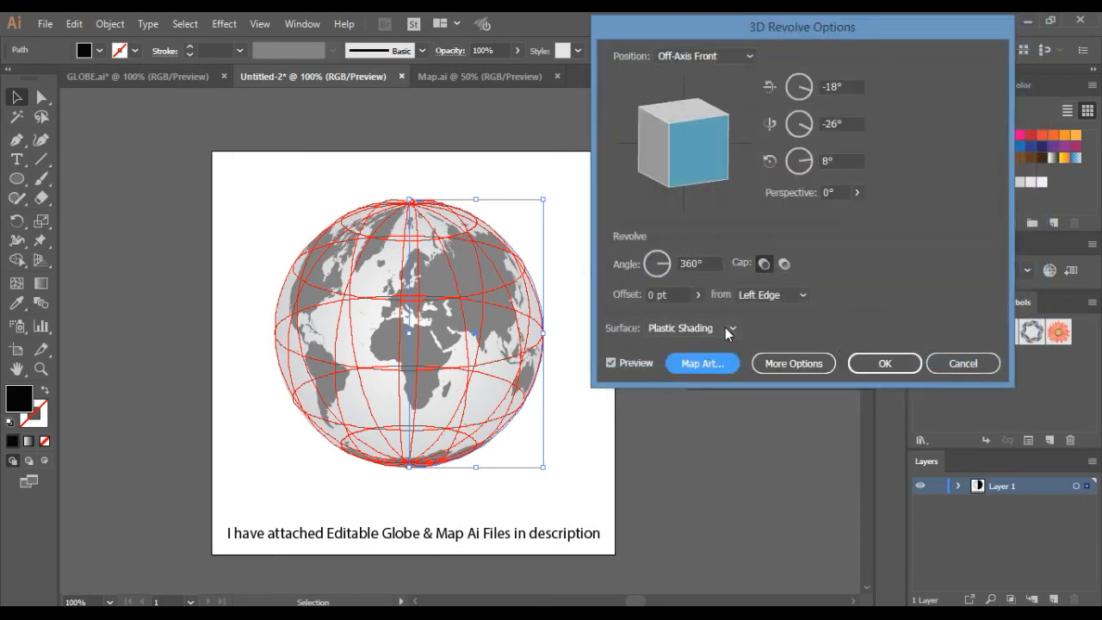
# Step: Set the revolve's ambient light to 64%, shift its light source slightly toward the sphere's centre, and apply the effect
pyautogui.click(769, 362)
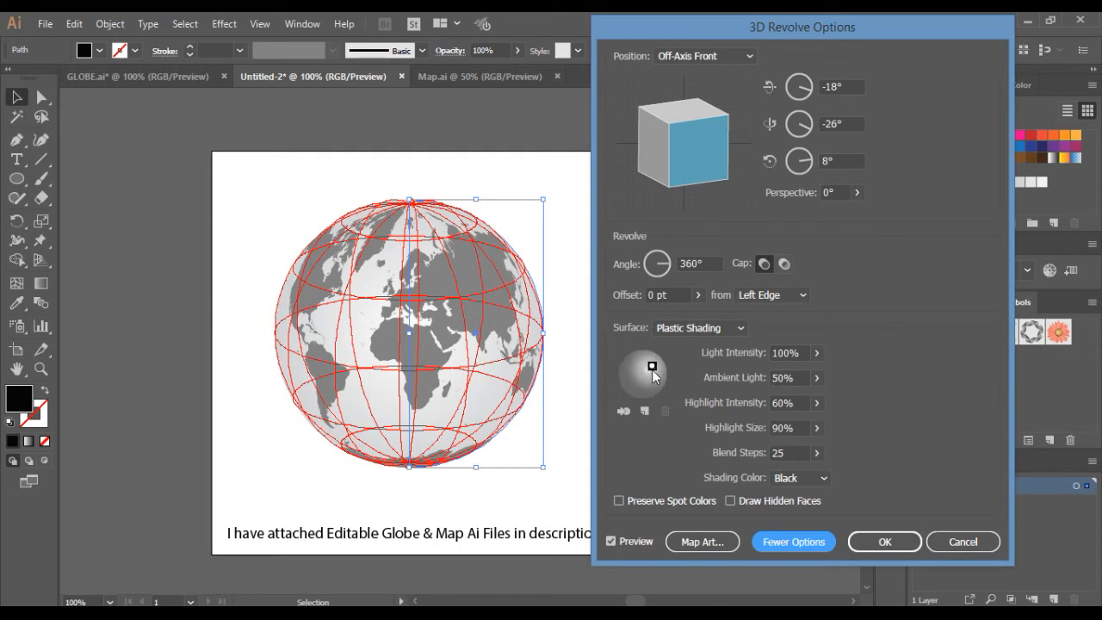
pyautogui.click(814, 401)
pyautogui.moveTo(784, 399)
pyautogui.mouseDown()
pyautogui.moveTo(767, 399)
pyautogui.moveTo(794, 404)
pyautogui.mouseUp()
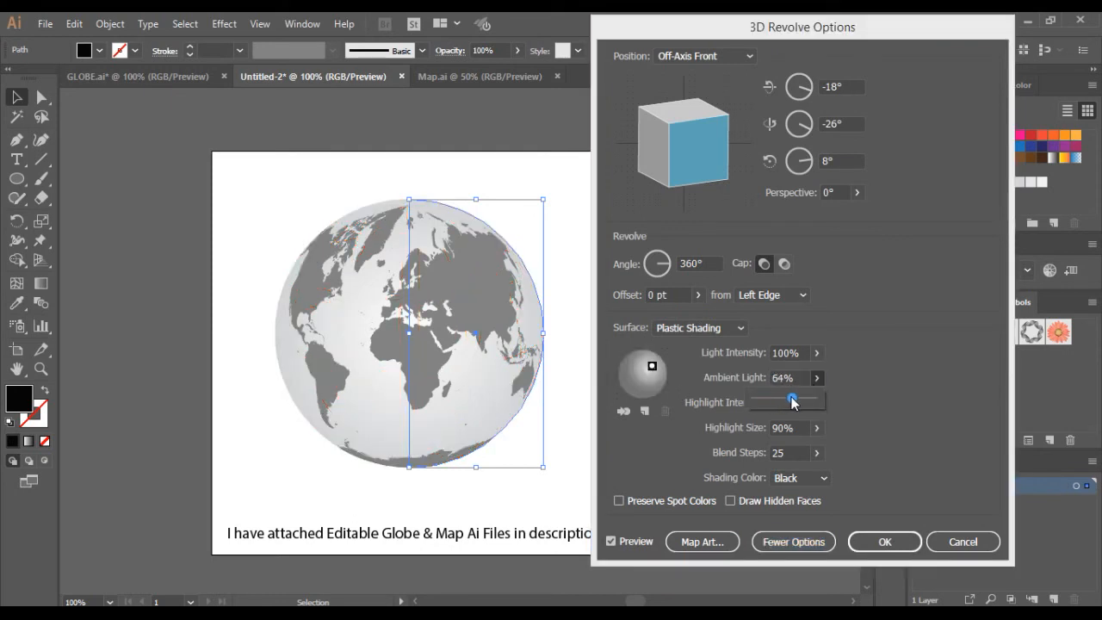
pyautogui.click(652, 369)
pyautogui.moveTo(651, 368)
pyautogui.mouseDown()
pyautogui.moveTo(640, 378)
pyautogui.moveTo(649, 368)
pyautogui.mouseUp()
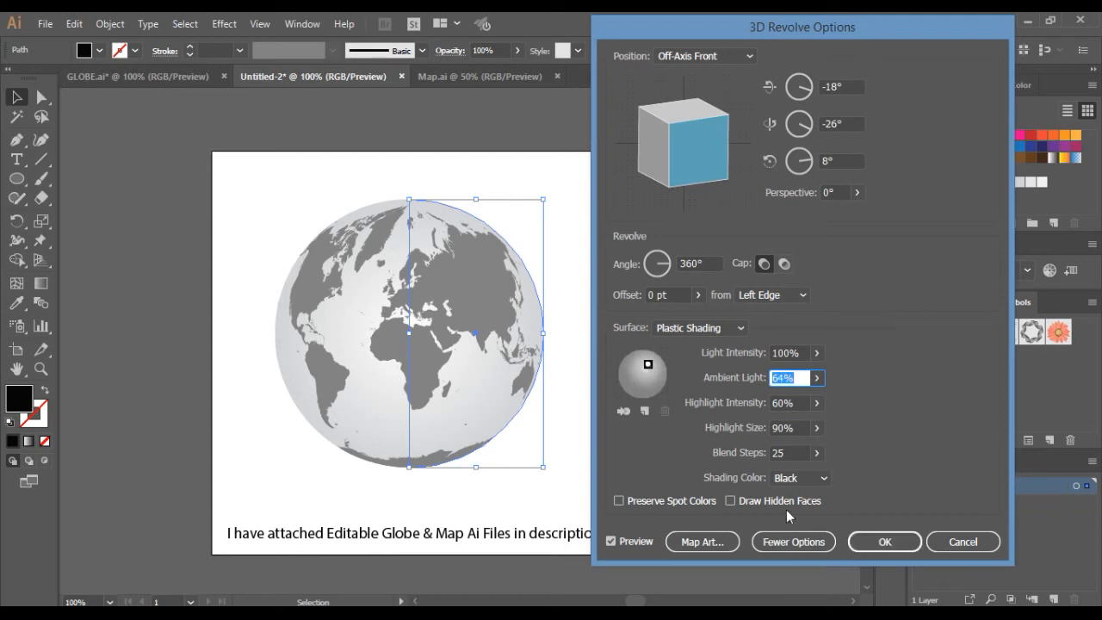
pyautogui.click(884, 541)
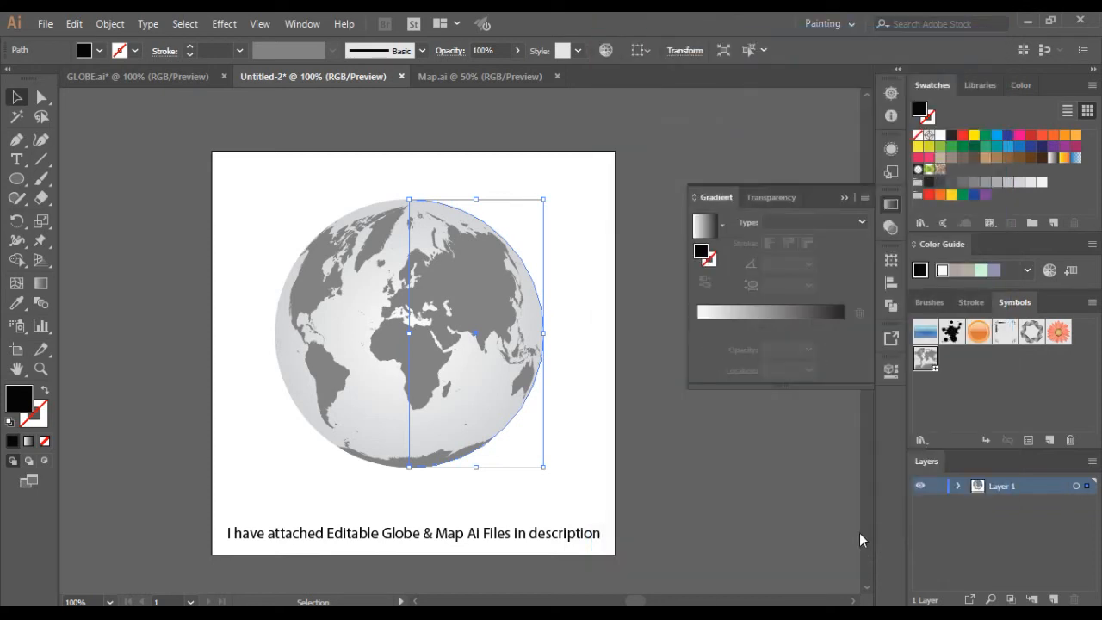
pyautogui.click(650, 430)
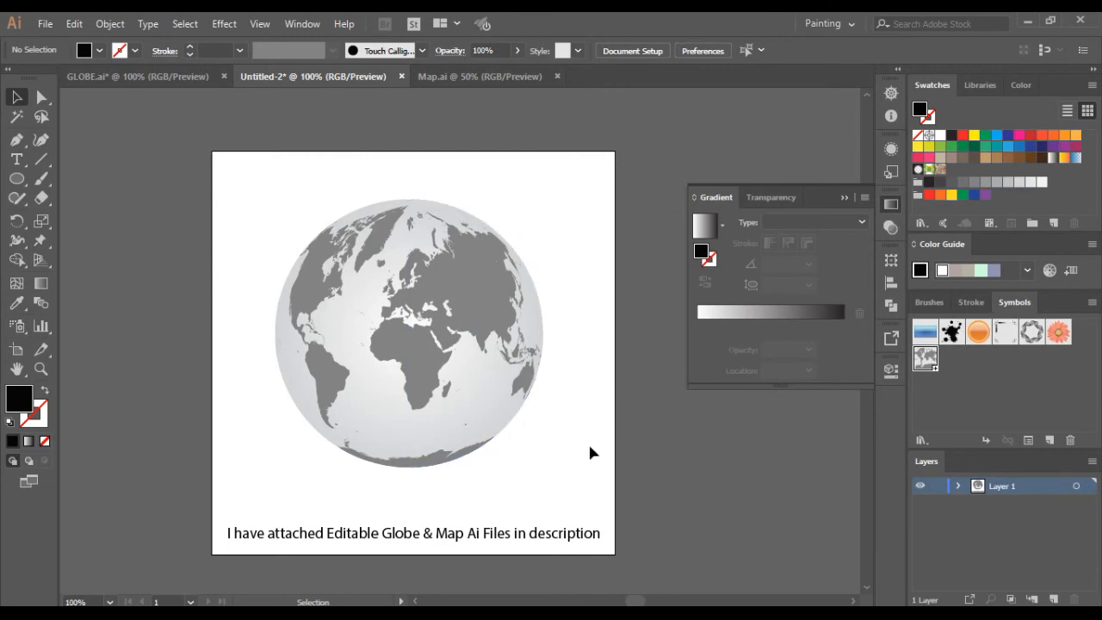
# Step: Change the outer colour of the back circle's radial gradient from light grey to bright blue
pyautogui.click(302, 418)
pyautogui.click(303, 418)
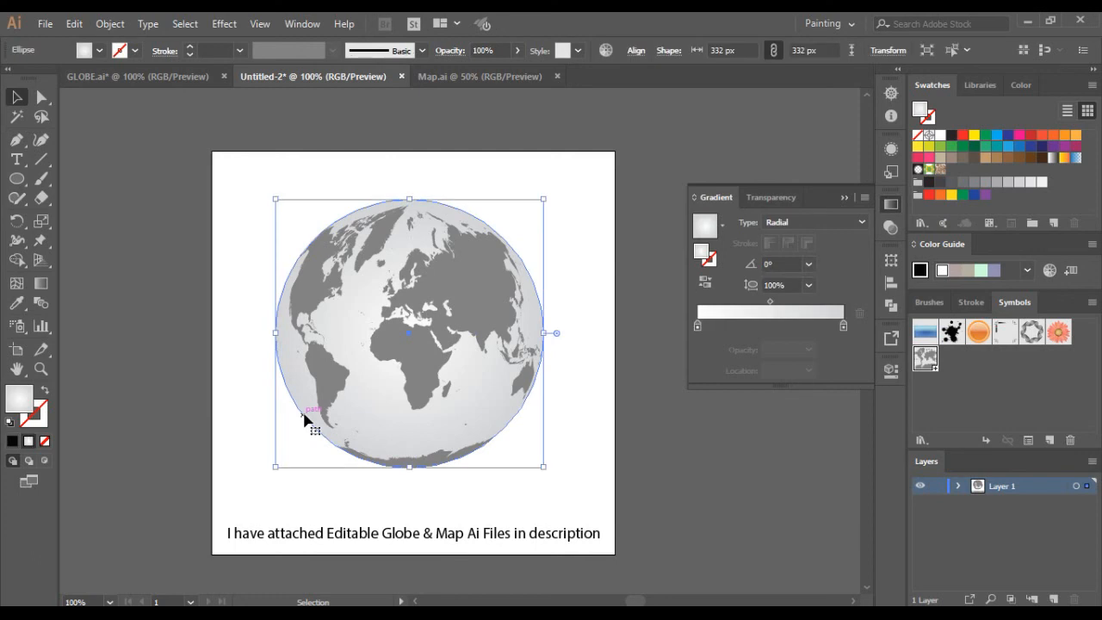
pyautogui.click(843, 329)
pyautogui.doubleClick(843, 329)
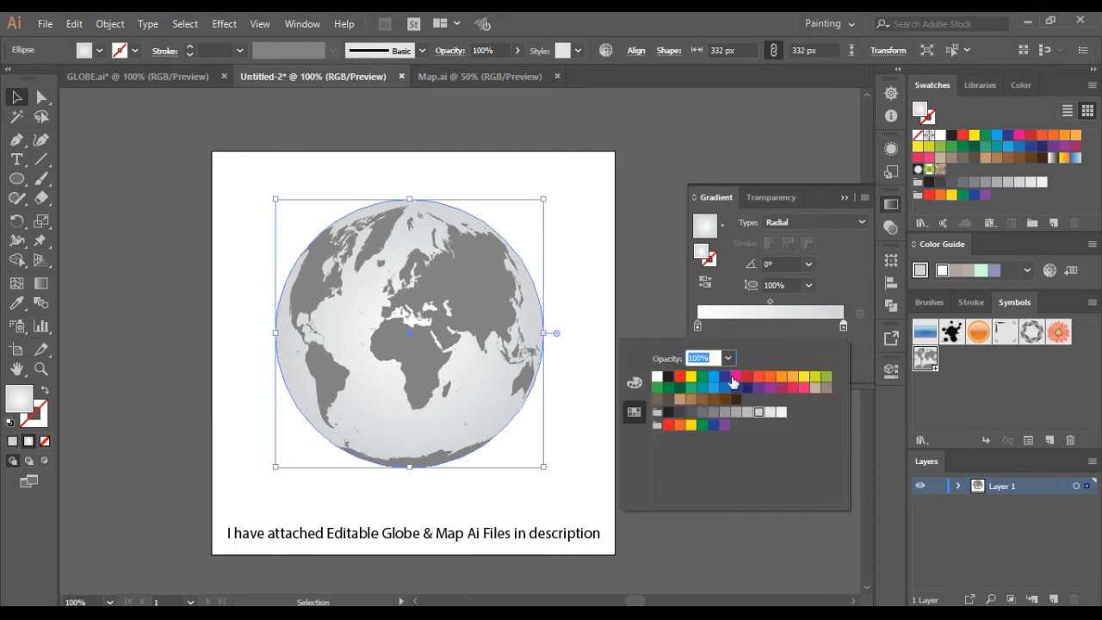
pyautogui.click(714, 377)
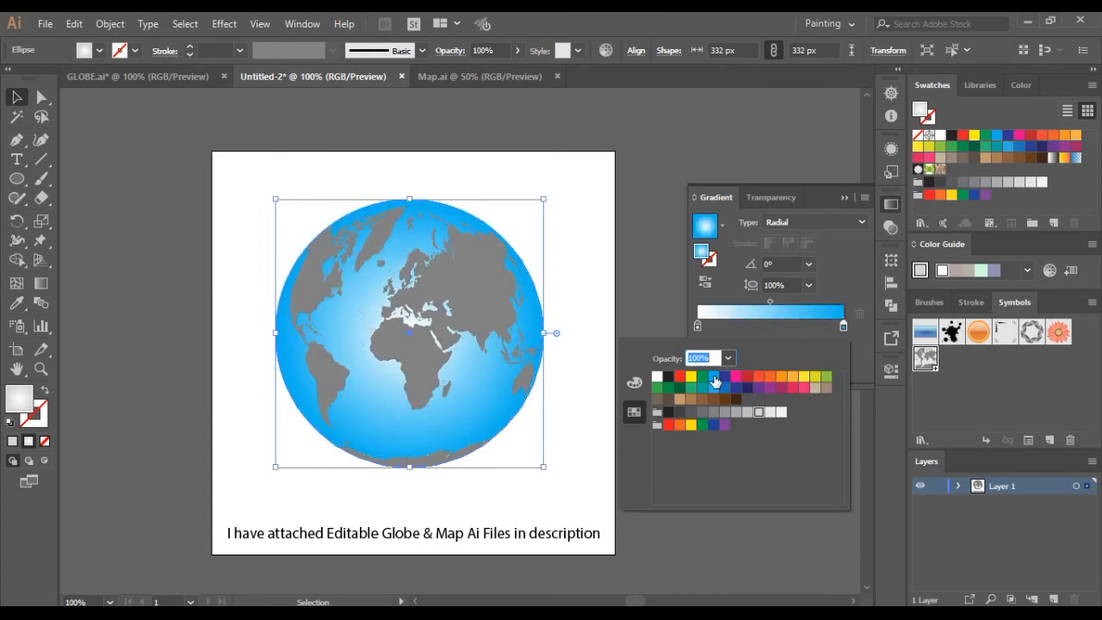
pyautogui.click(591, 257)
pyautogui.click(591, 257)
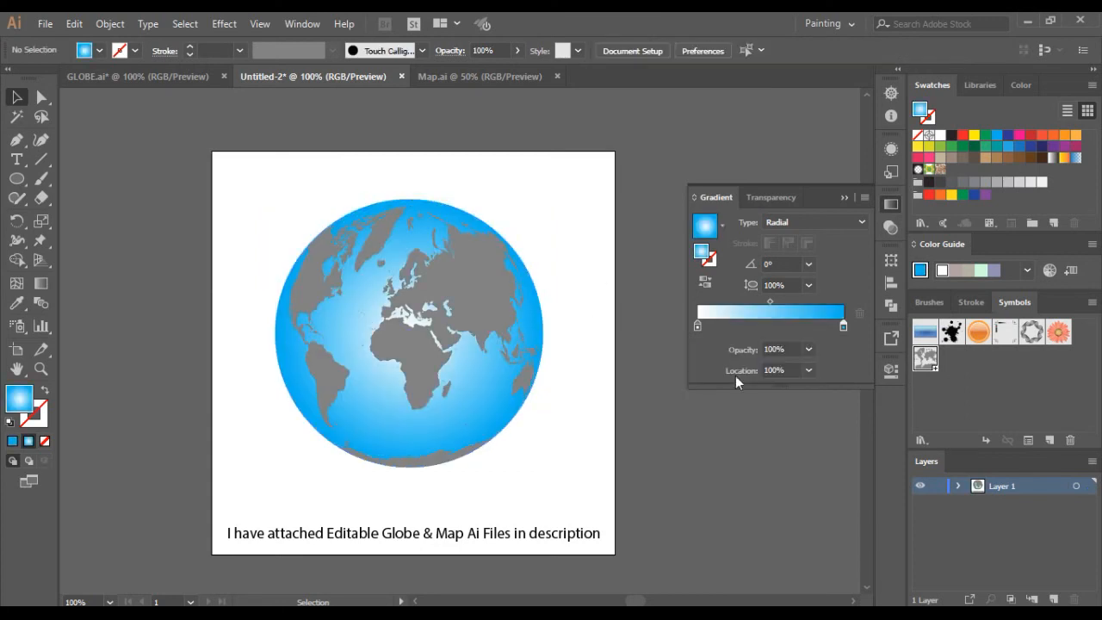
# Step: Edit the world map symbol to fill all its landmasses with dark blue, and return to the globe artwork
pyautogui.doubleClick(926, 360)
pyautogui.moveTo(342, 250); pyautogui.dragTo(578, 463)
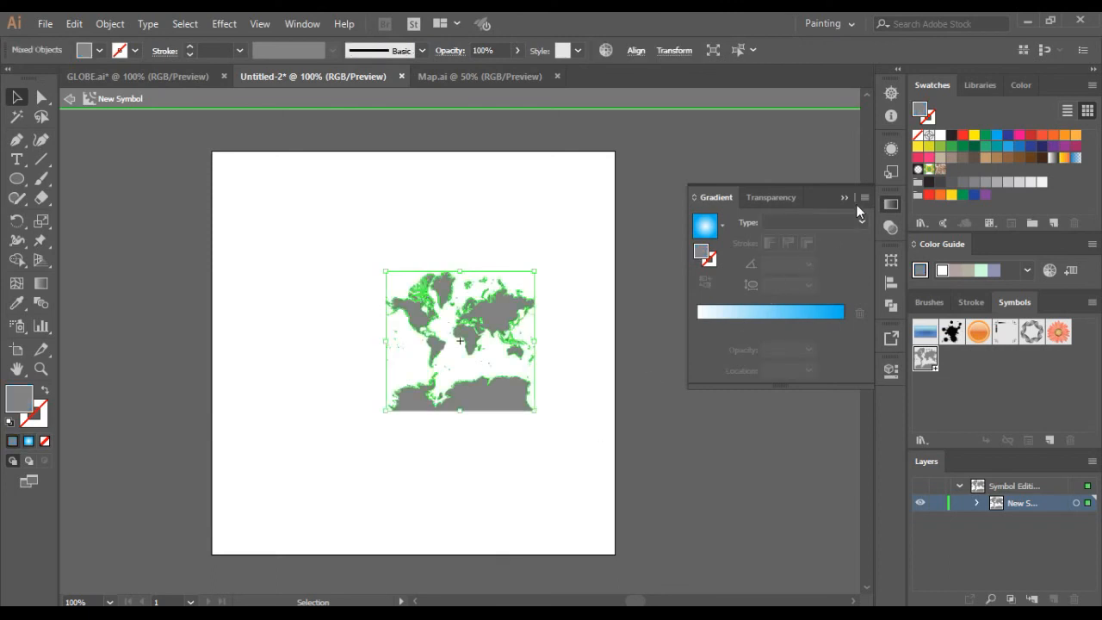
pyautogui.click(1031, 148)
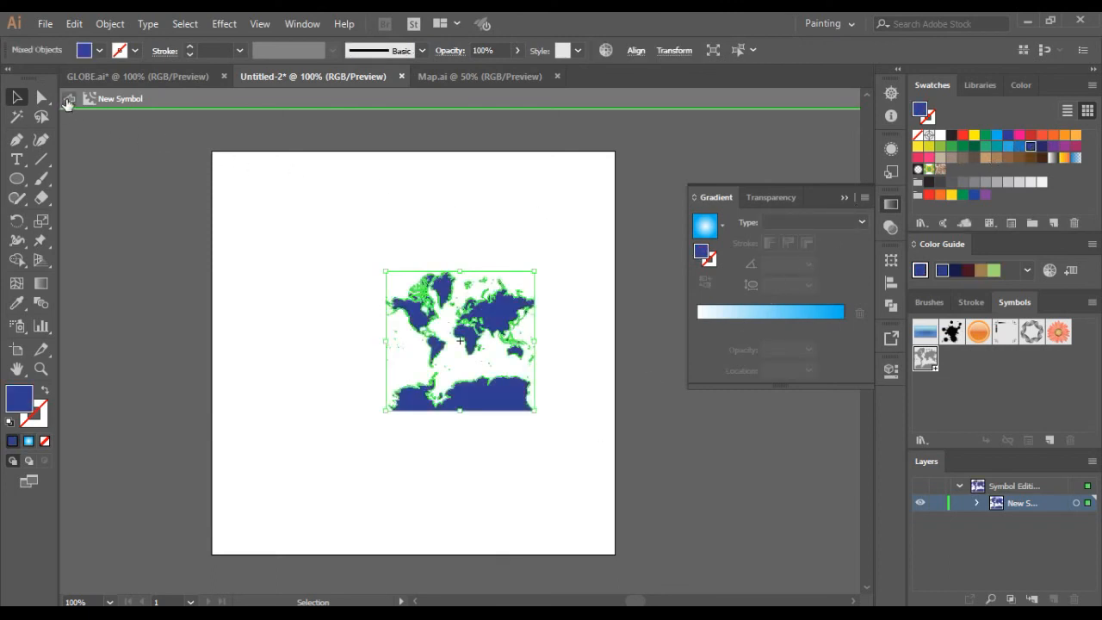
pyautogui.click(68, 100)
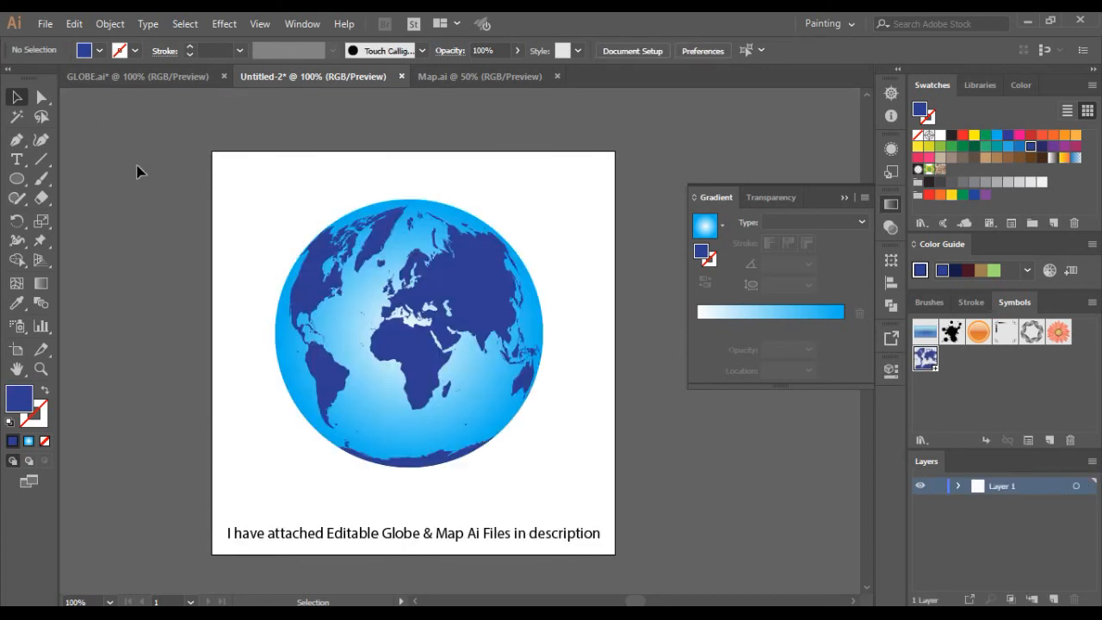